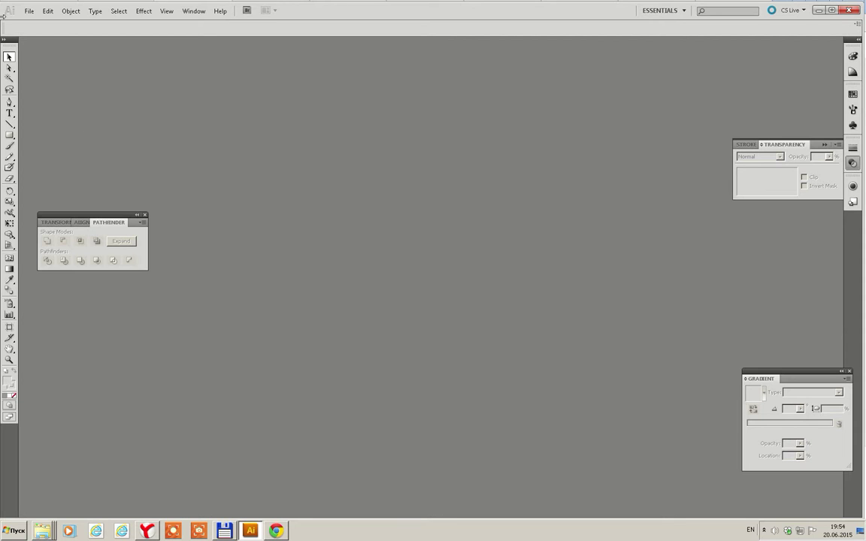
- Create a new blank 500 by 500 px document, Untitled-7
click(29, 11)
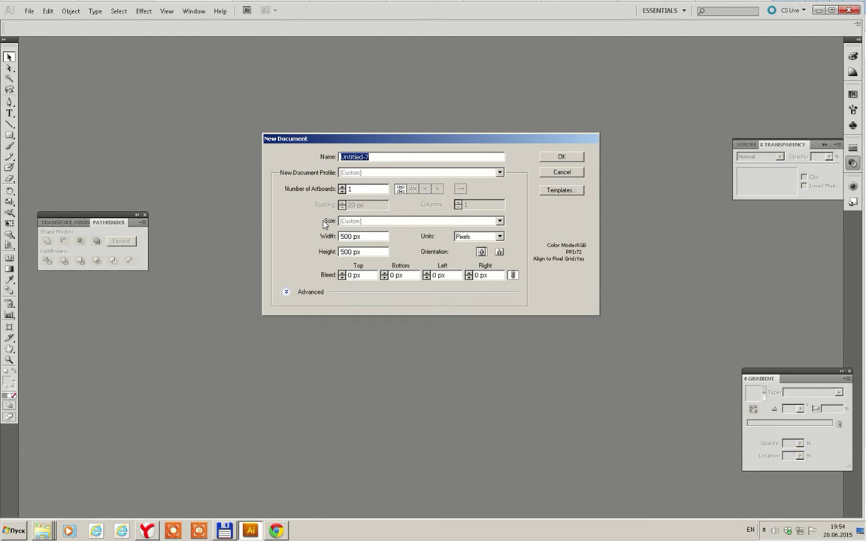
click(549, 155)
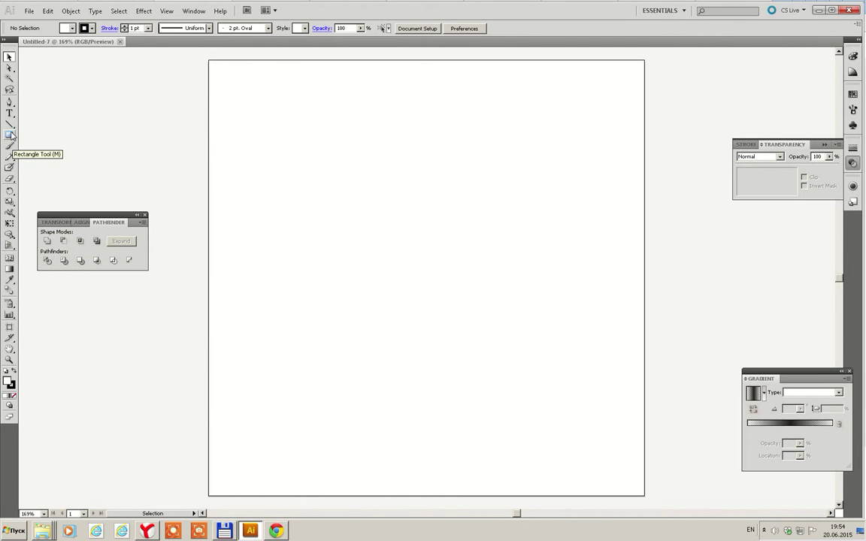
- Draw a tall 244 by 388 px rectangle in the middle of the artboard
click(9, 135)
drag(314, 105, 527, 443)
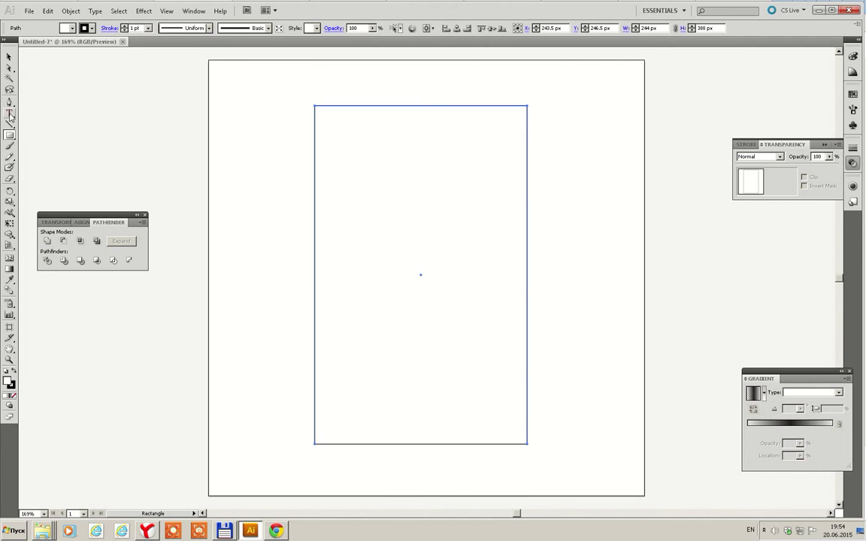
click(9, 57)
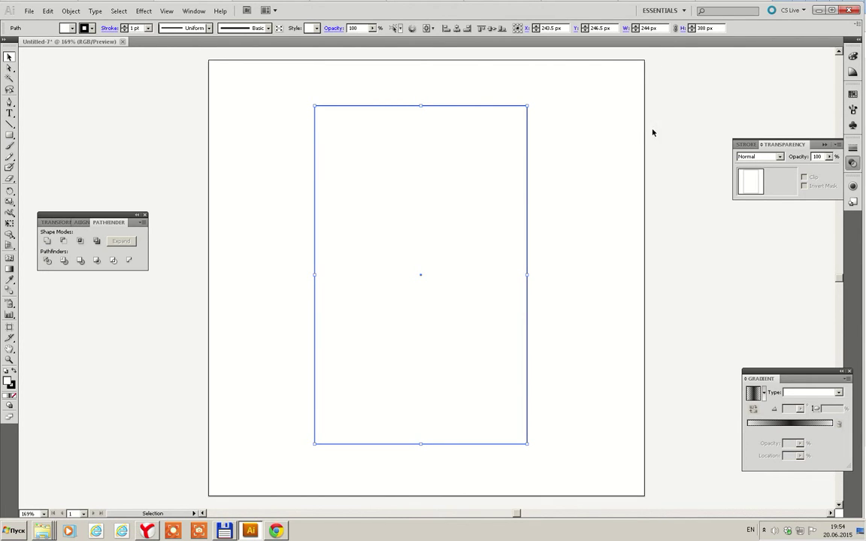
- Give the rectangle a solid black fill (RGB 0) and no stroke
key(F6)
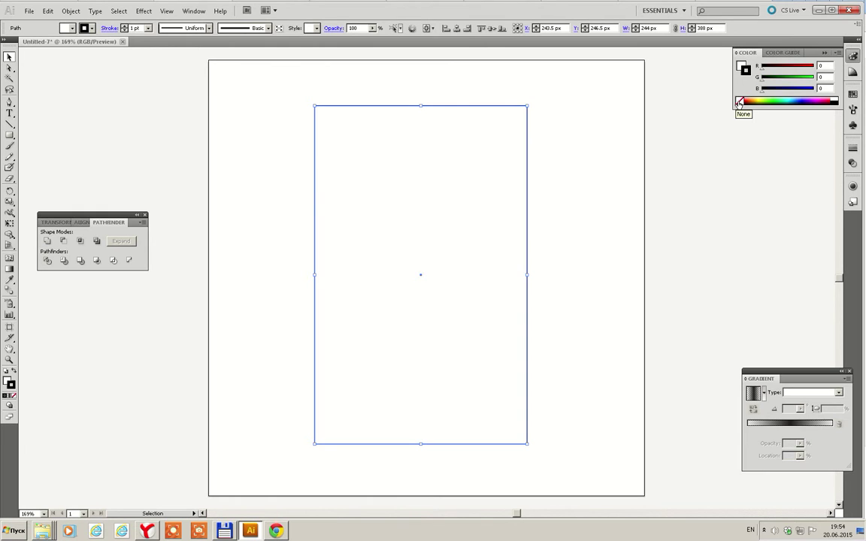
click(739, 102)
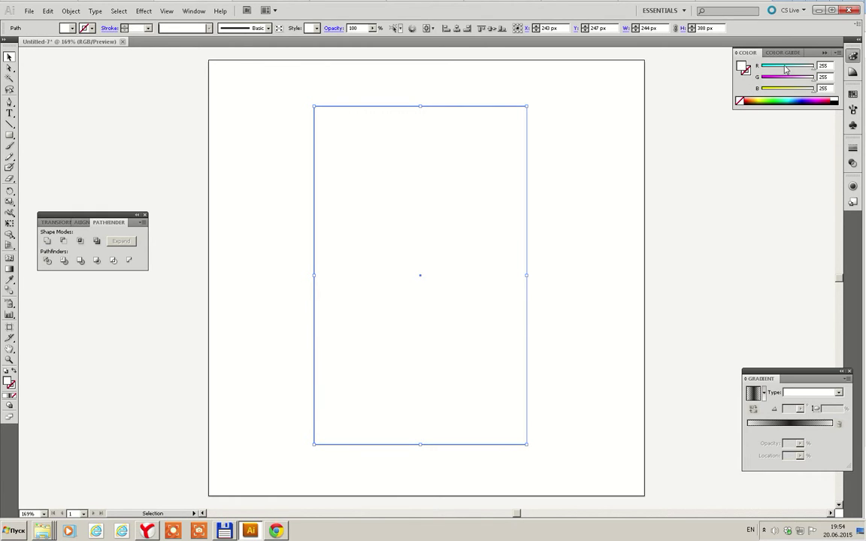
drag(813, 66, 762, 66)
mouse_move(813, 76)
mouse_down()
mouse_move(762, 77)
mouse_move(761, 88)
mouse_up()
click(558, 136)
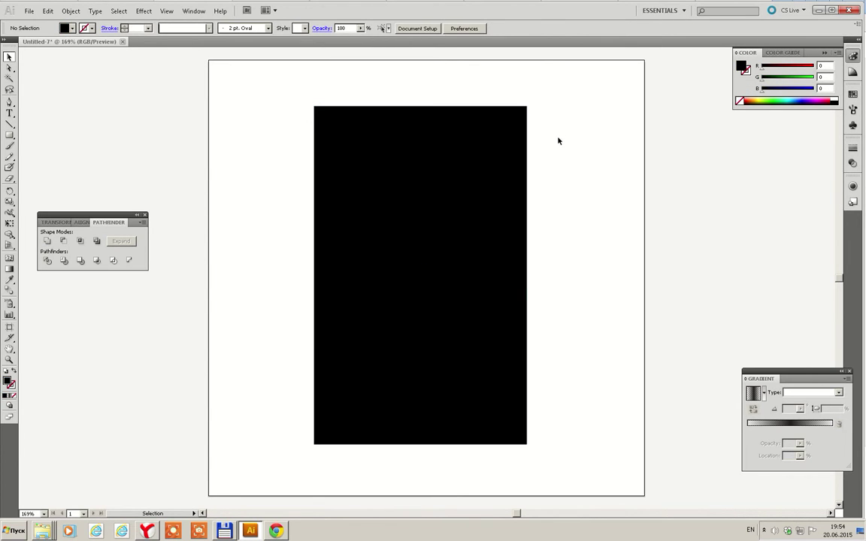
click(329, 154)
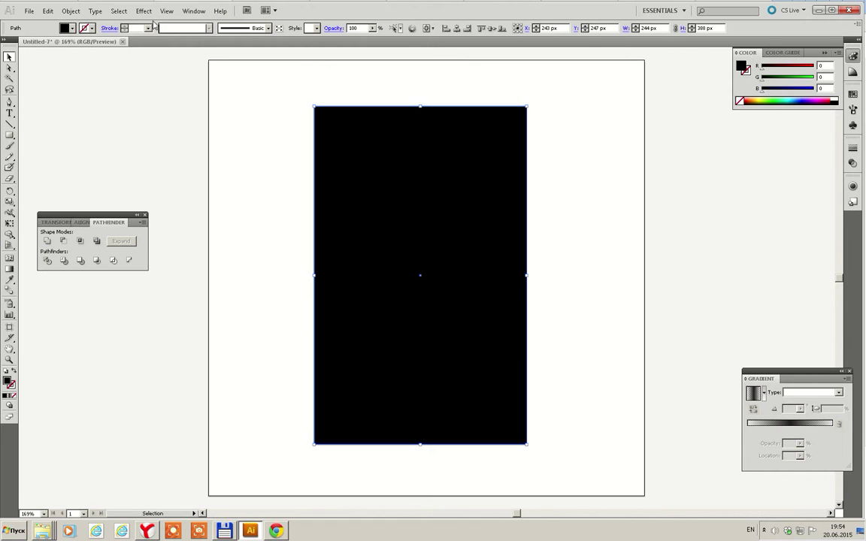
- Round the rectangle's corners with a 10 px Round Corners effect, then expand its appearance
click(144, 11)
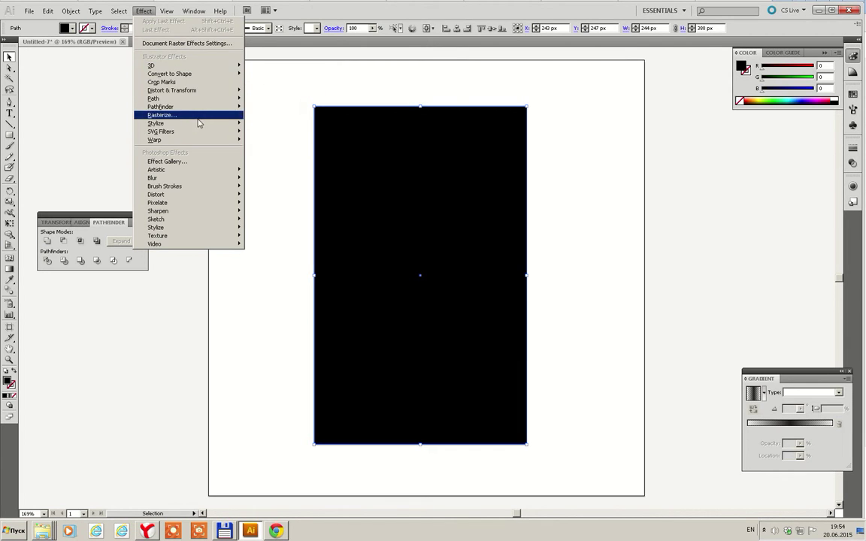
mouse_move(156, 124)
click(275, 158)
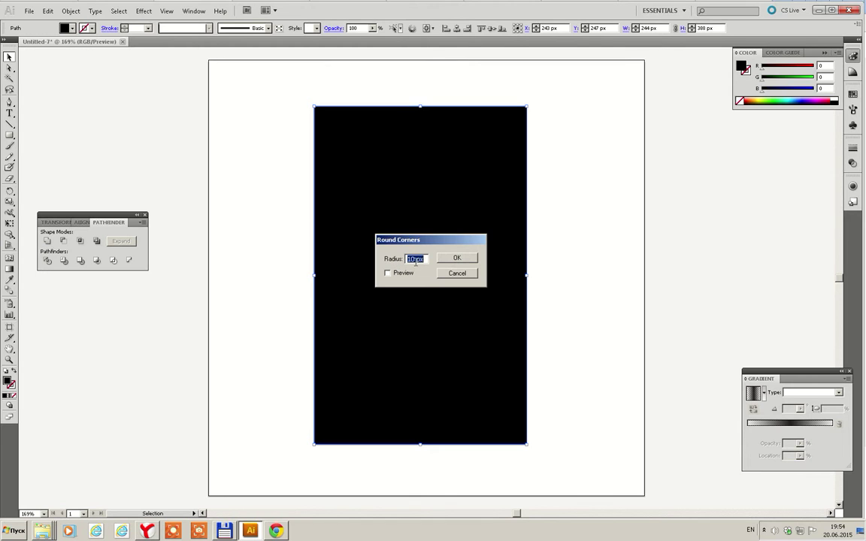
click(462, 259)
click(72, 11)
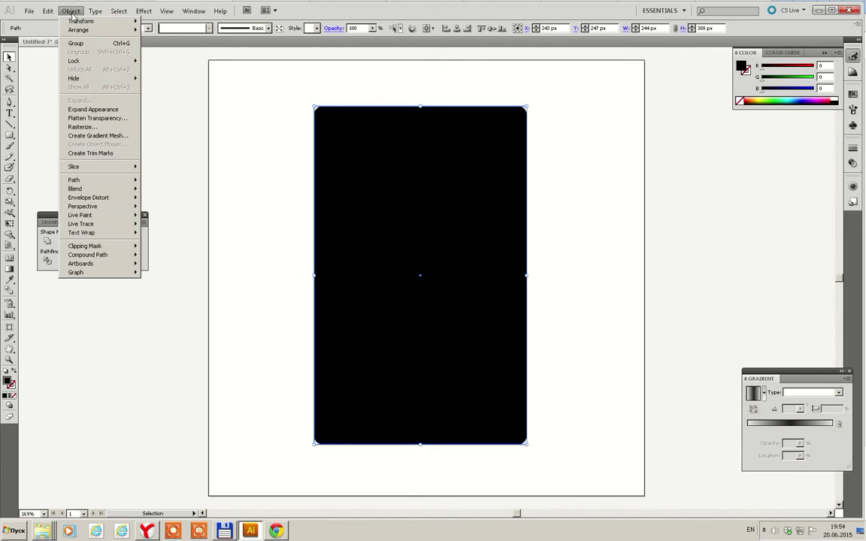
click(109, 110)
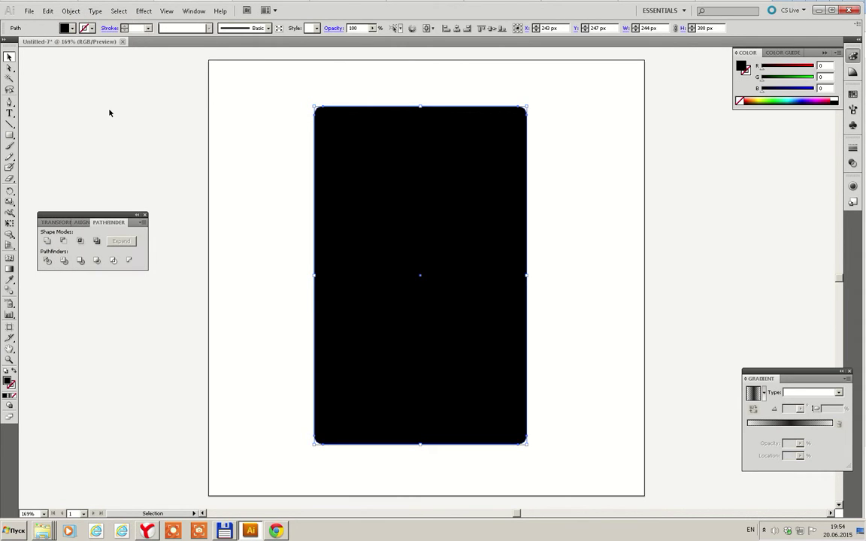
- Draw a 231 by 334 px screen rectangle inside the black body
click(245, 126)
click(10, 135)
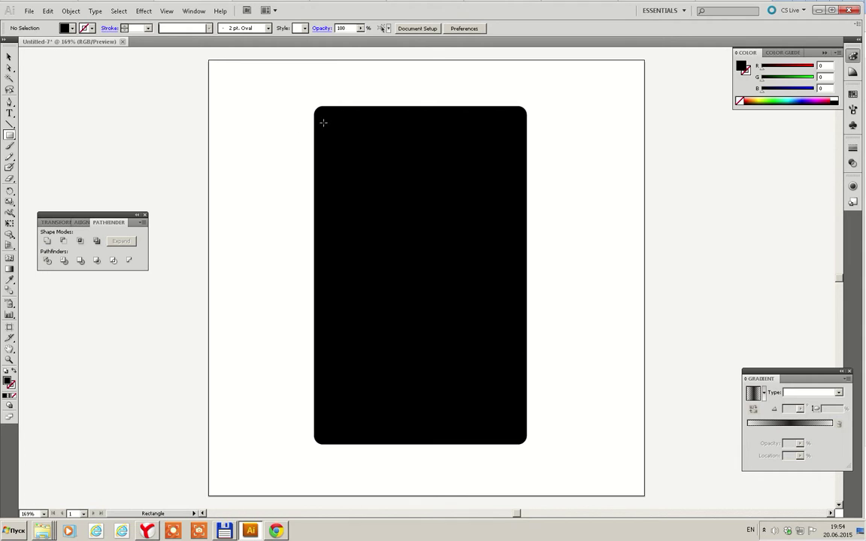
drag(319, 124, 521, 415)
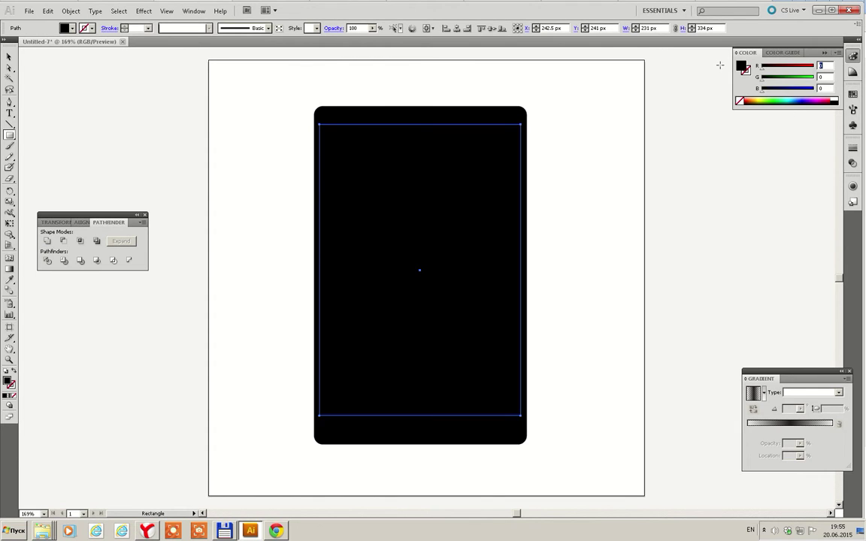
text(50)
- Fill the screen rectangle blue with RGB 50, 50, 158
key(Tab)
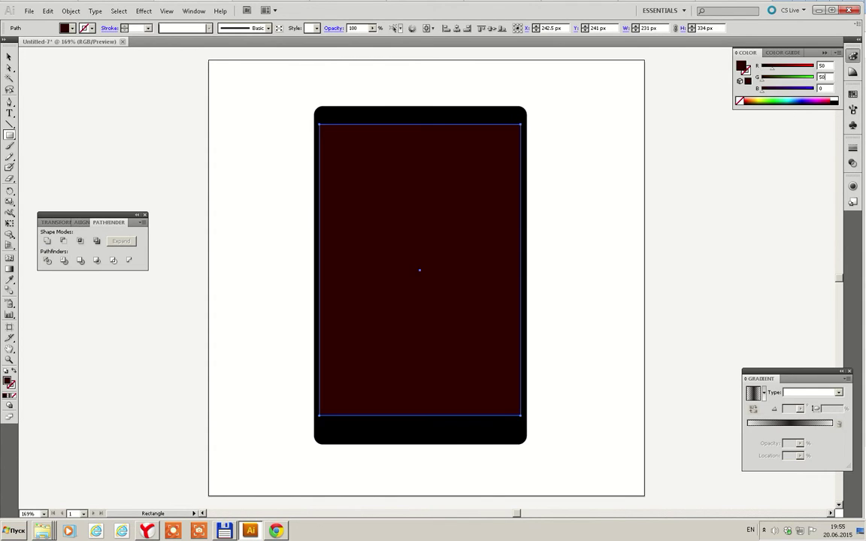
text(50)
key(Tab)
text(50)
key(Tab)
key(Tab)
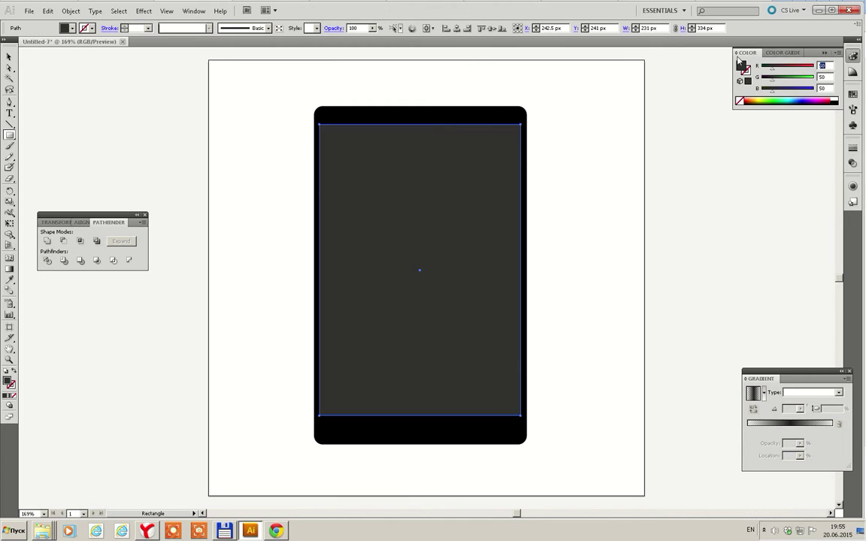
key(Tab)
key(Tab)
text(158)
key(Return)
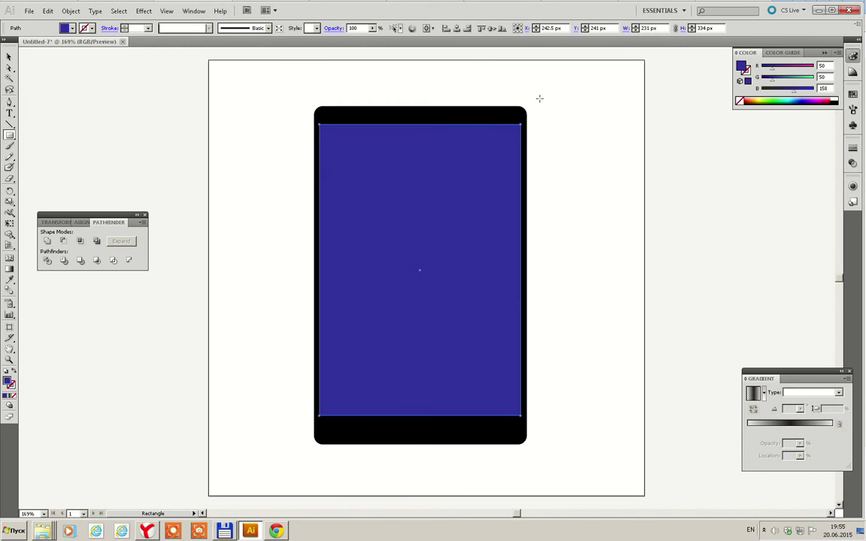
click(10, 57)
click(524, 173)
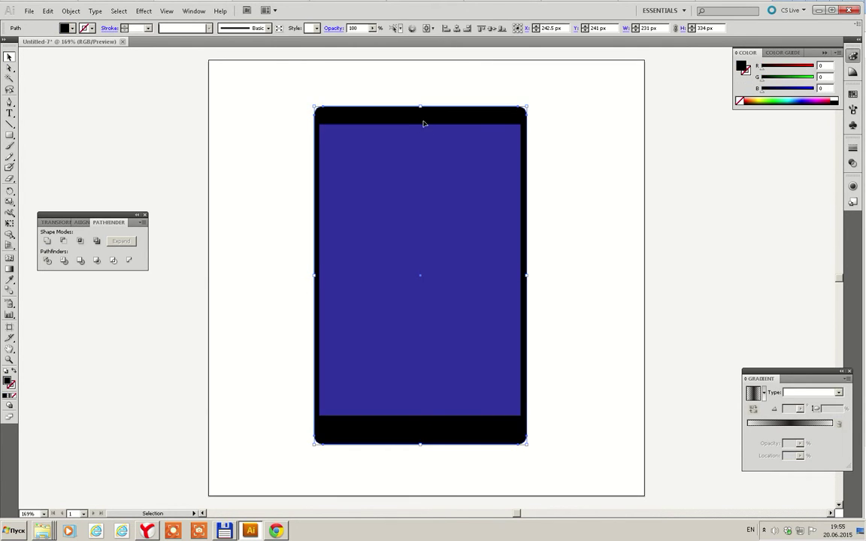
click(560, 197)
- Draw a 24 px circle in the bottom bezel and give it a dark linear gradient
scroll(435, 242, down, 2)
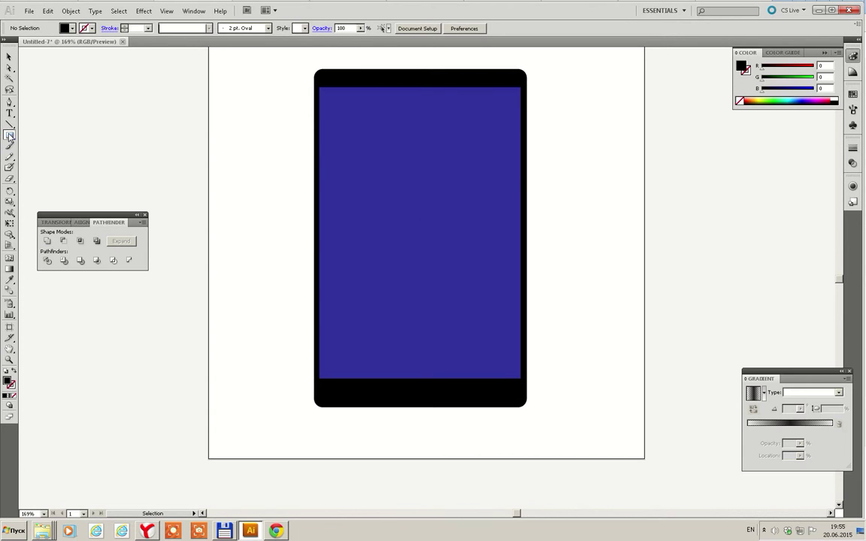
drag(10, 135, 41, 161)
scroll(418, 392, up, 3)
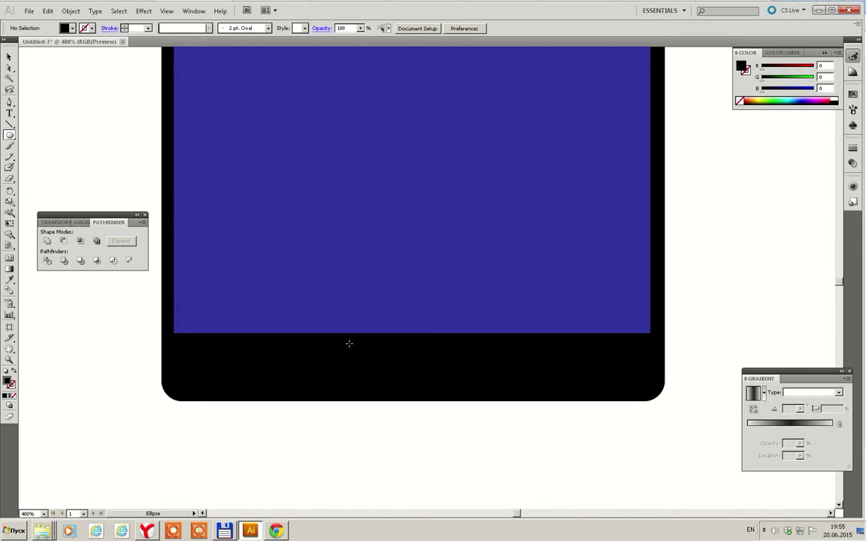
drag(405, 365, 431, 359)
key(v)
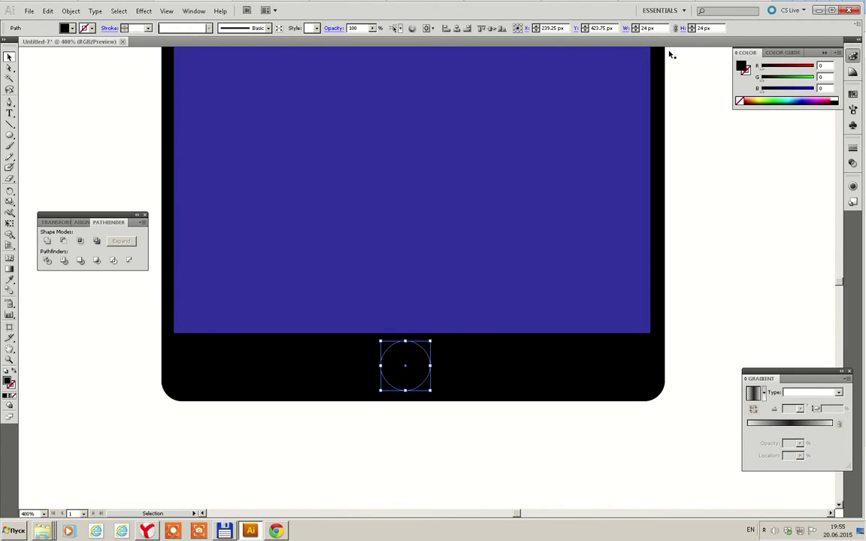
click(752, 393)
mouse_move(748, 430)
mouse_down()
mouse_move(833, 430)
mouse_move(728, 432)
mouse_up()
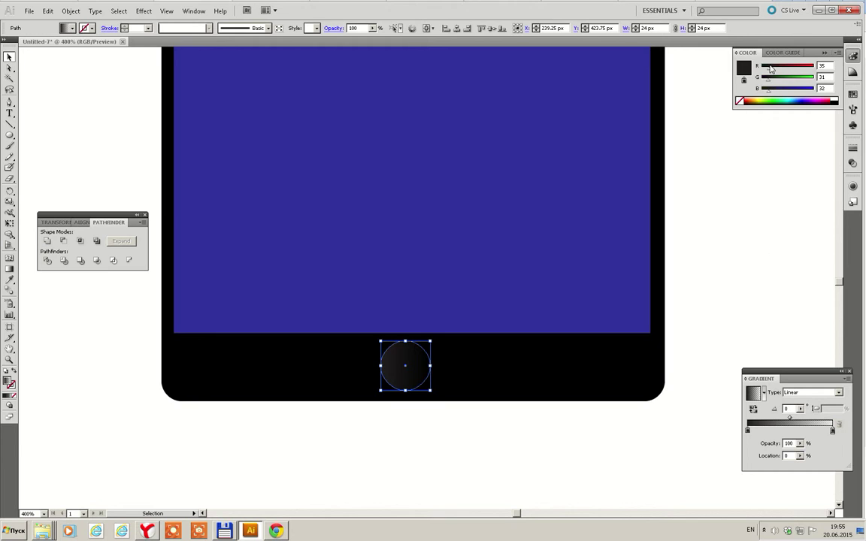
- Darken the left gradient stop to a dark grey of about RGB 50
mouse_move(768, 69)
mouse_down()
mouse_move(752, 70)
mouse_move(749, 83)
mouse_move(692, 88)
mouse_up()
text(50)
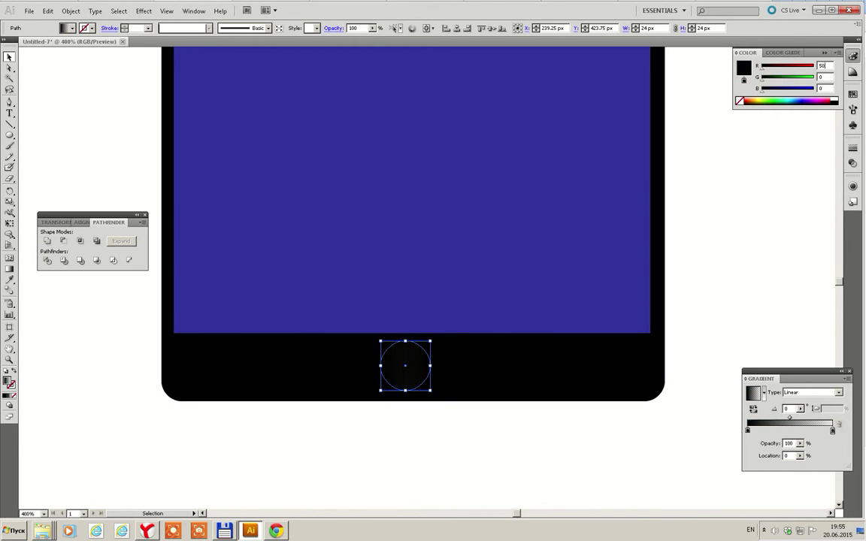
key(Tab)
text(50)
key(Tab)
text(50)
key(Tab)
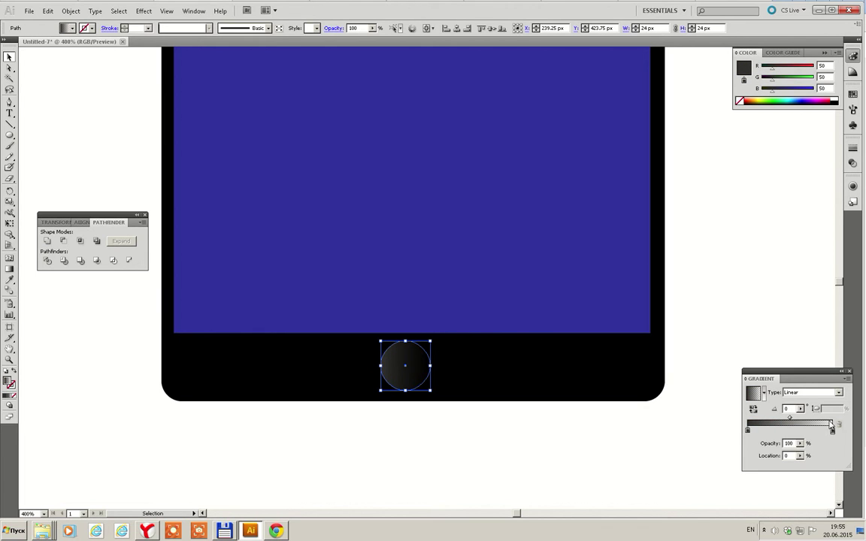
- Set the right gradient stop to RGB 30, 30, 30
click(833, 429)
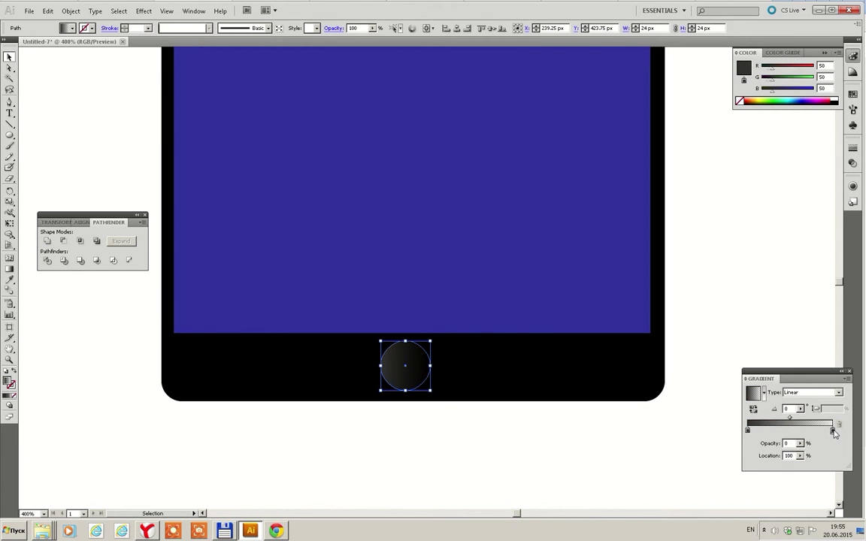
double_click(825, 65)
text(30)
key(Tab)
text(30)
key(Tab)
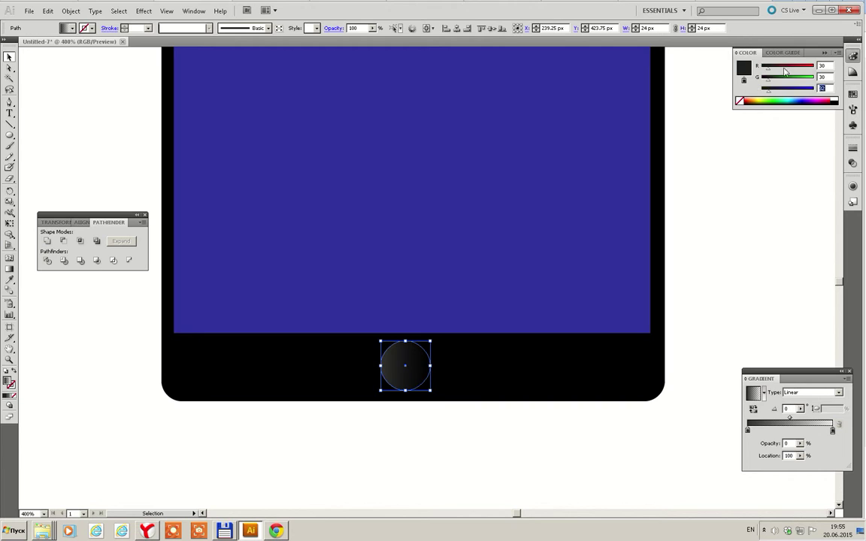
text(30)
key(Tab)
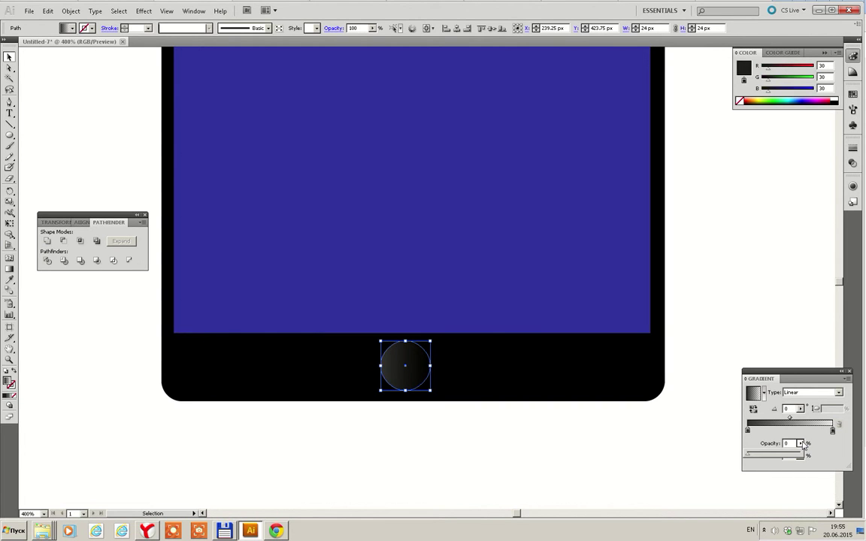
- Make the gradient stop fully opaque and set the gradient angle to 90°
click(800, 444)
click(807, 456)
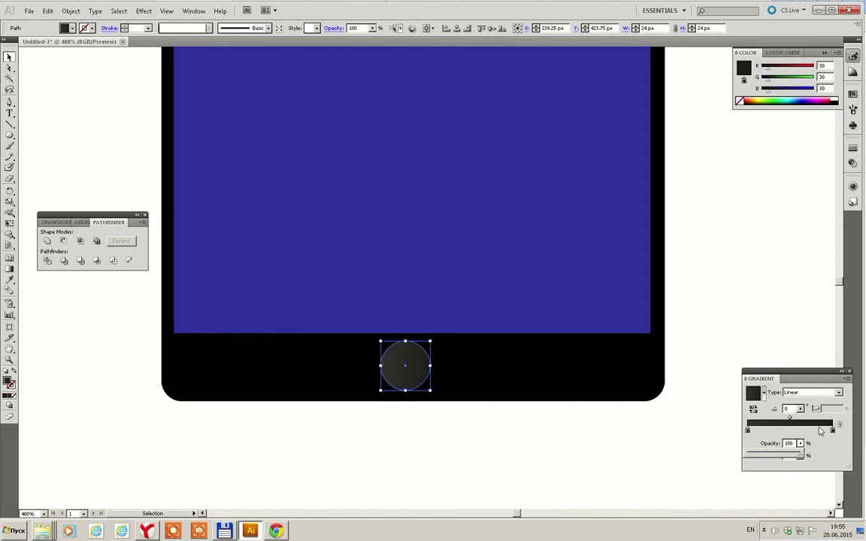
click(793, 412)
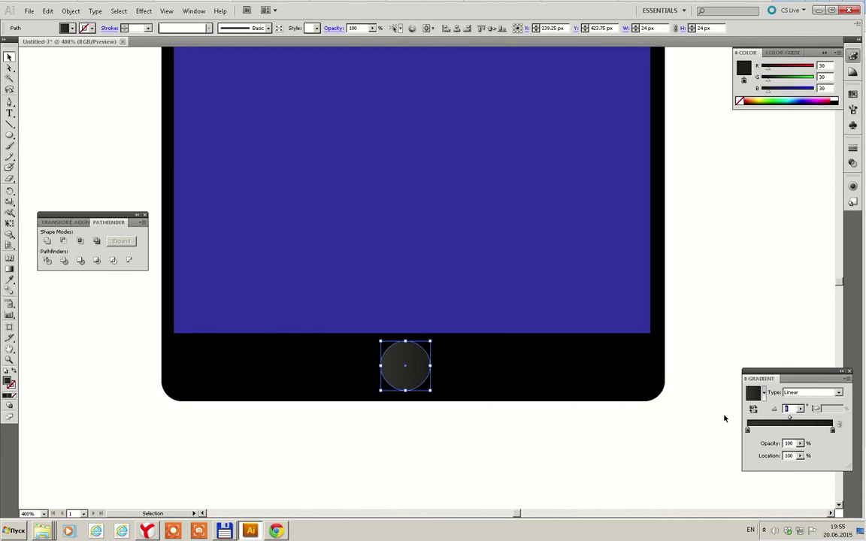
text(90)
key(Return)
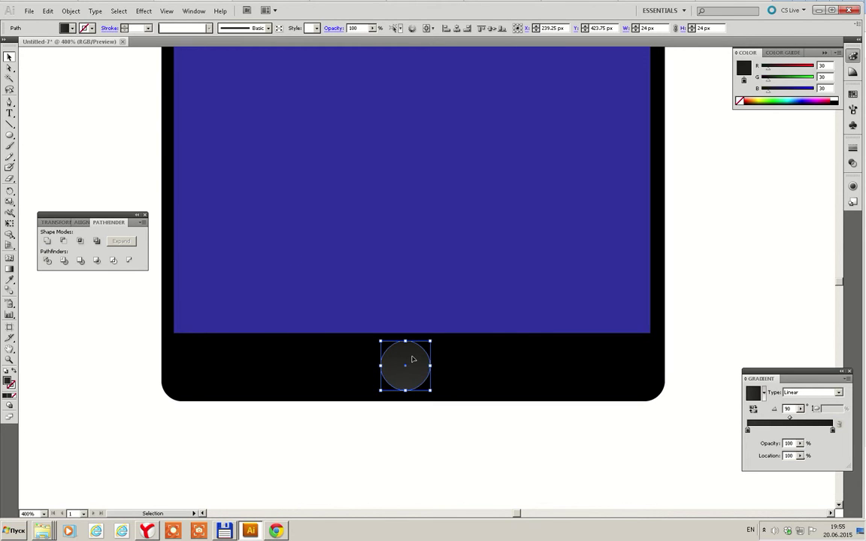
- Add a 20.5 px inner circle with a −90° gradient and group both circles
key(a)
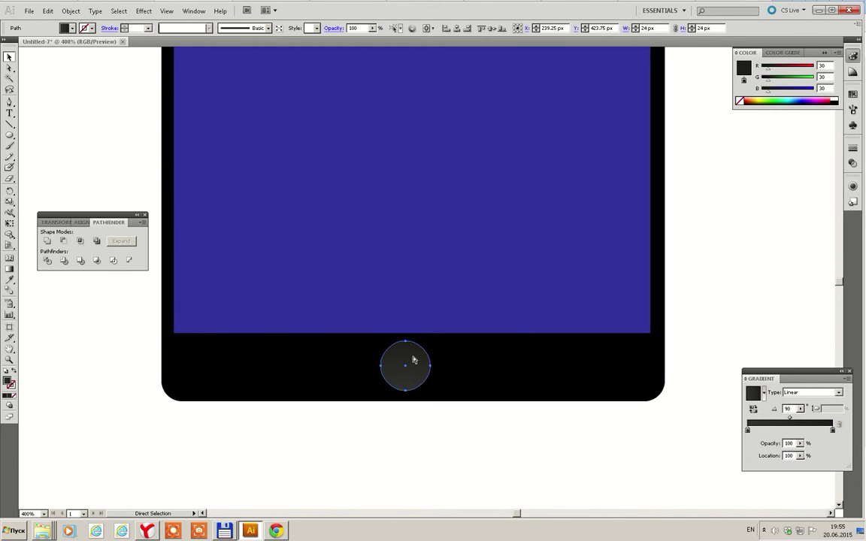
drag(431, 340, 428, 343)
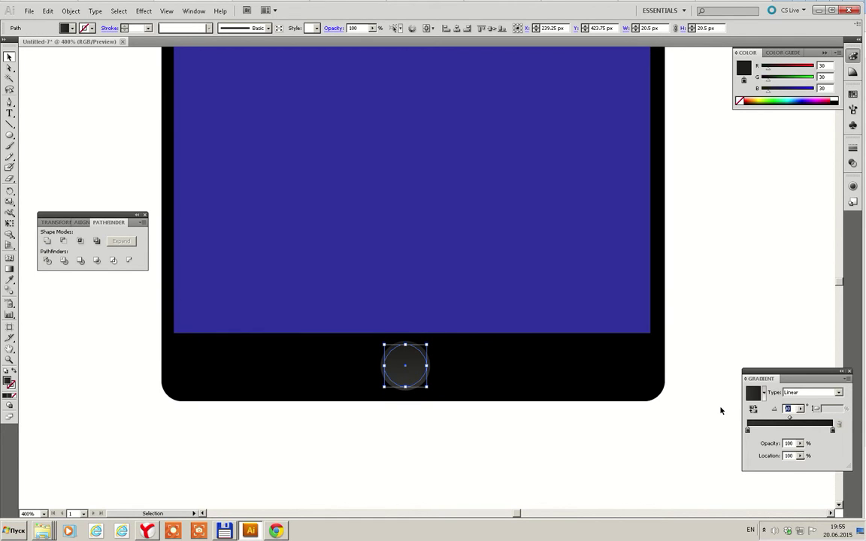
click(639, 438)
drag(457, 440, 368, 354)
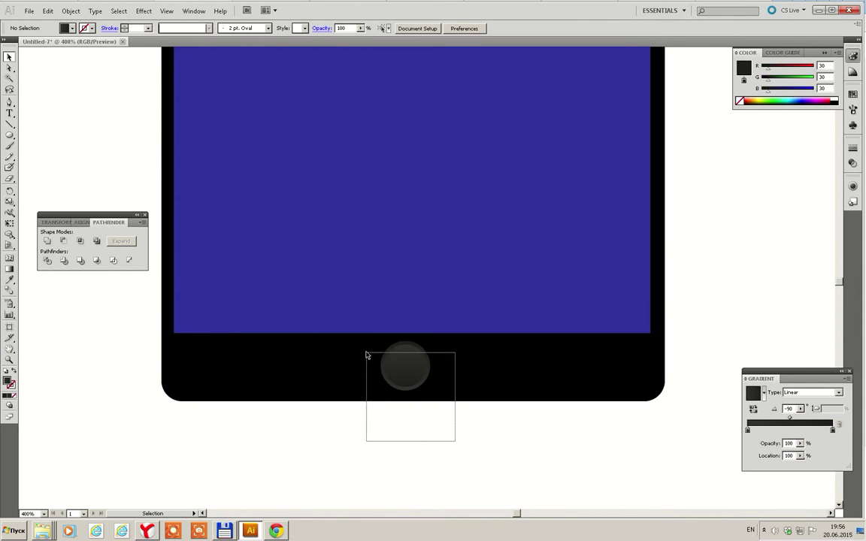
click(412, 366)
click(414, 367)
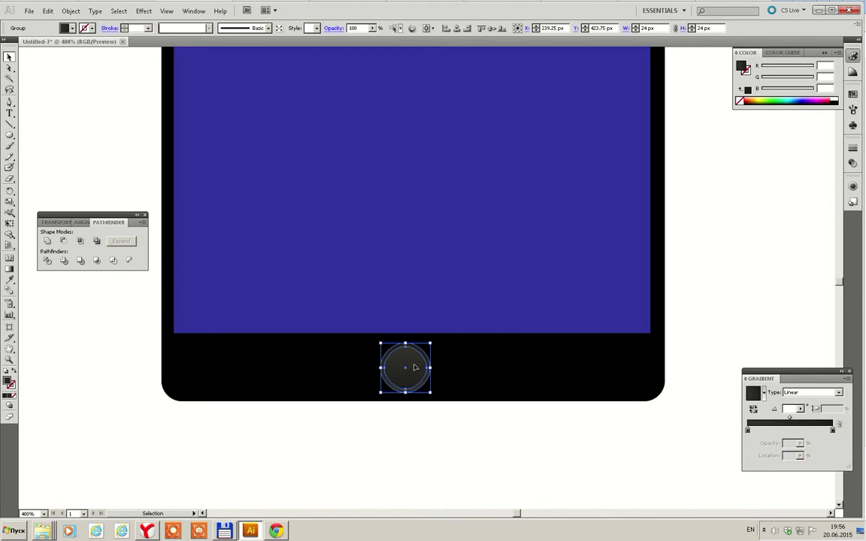
click(430, 419)
- Draw a thin 78 by 4 px rounded-rectangle speaker slot in the top bezel
scroll(435, 397, down, 1)
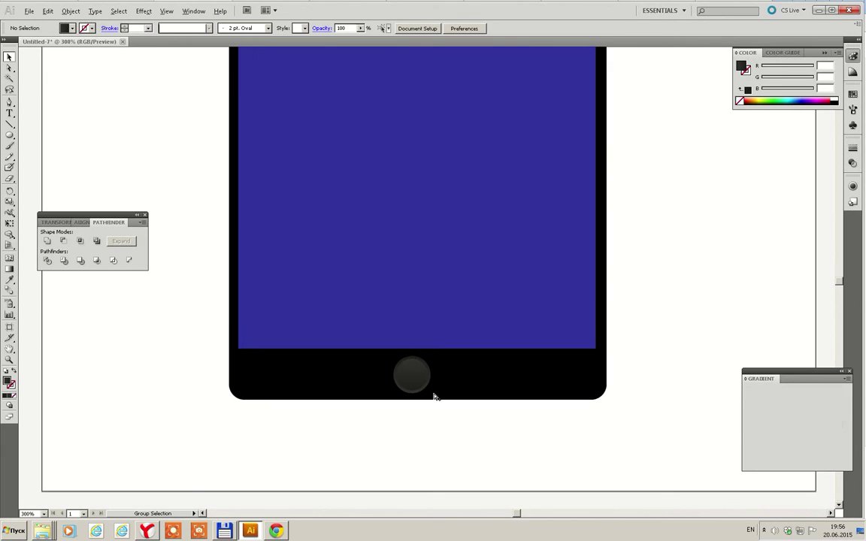
scroll(436, 398, down, 1)
scroll(436, 376, up, 3)
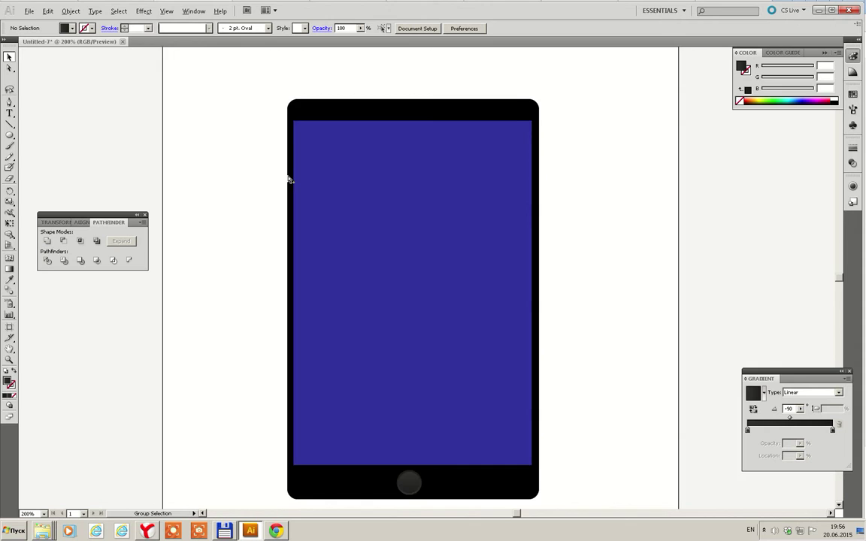
scroll(263, 162, up, 1)
drag(393, 126, 336, 223)
drag(10, 135, 44, 154)
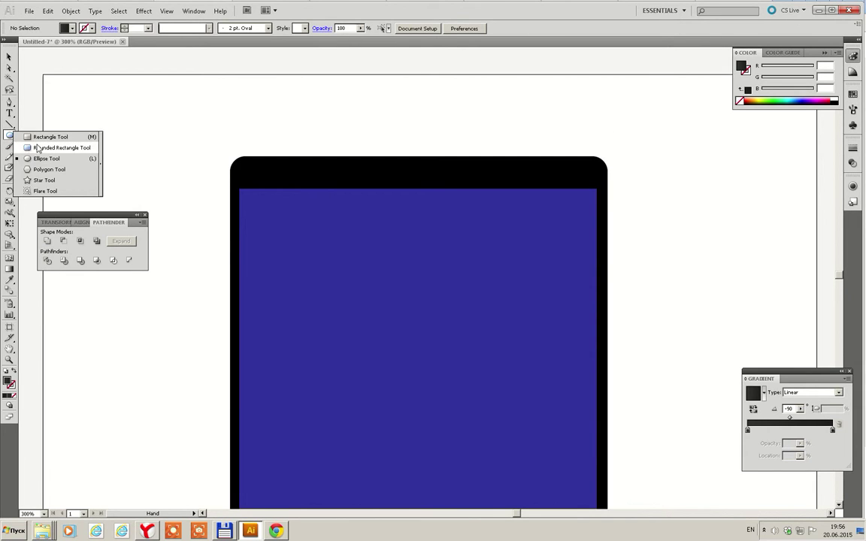
click(43, 150)
drag(361, 167, 480, 174)
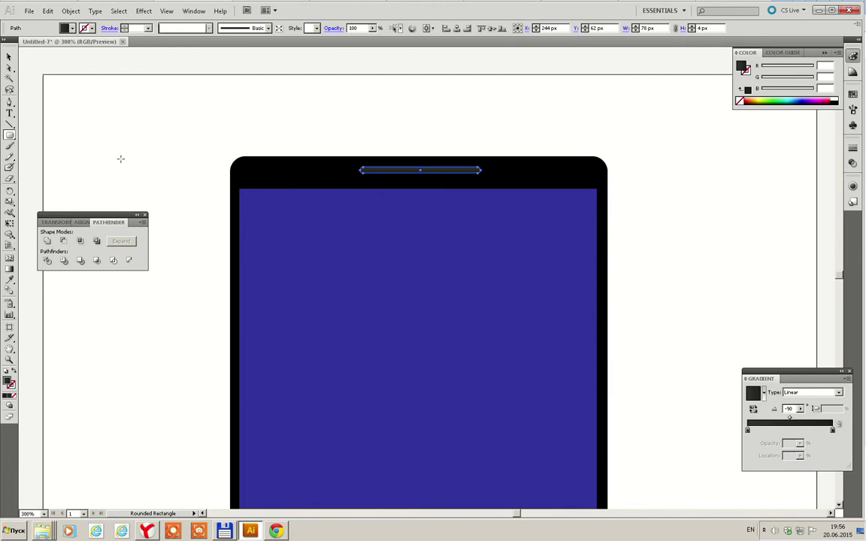
click(9, 57)
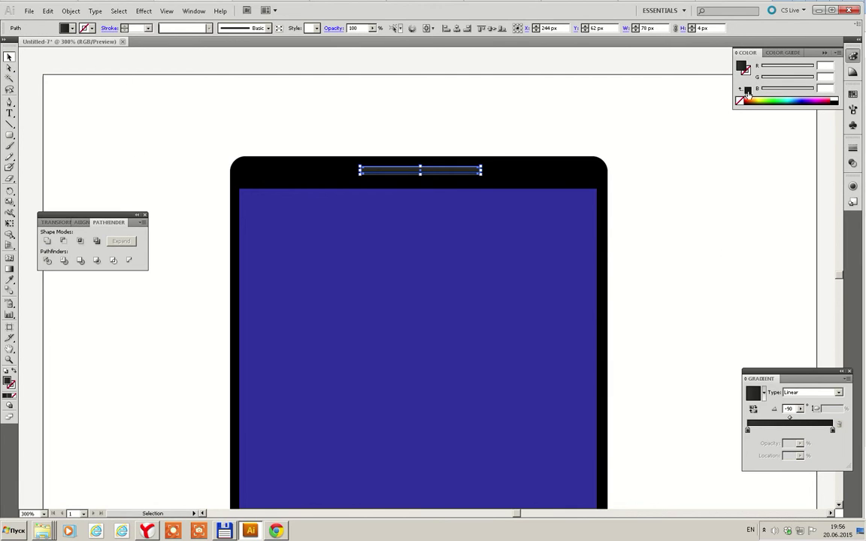
- Give the speaker slot a solid mid-grey fill of RGB 100, 100, 100
click(747, 90)
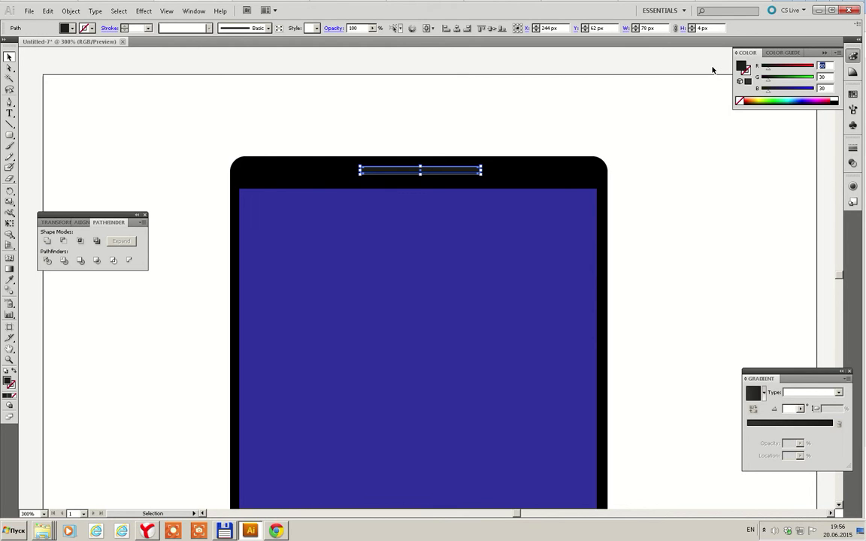
text(0)
key(Tab)
text(150)
key(Tab)
text(150)
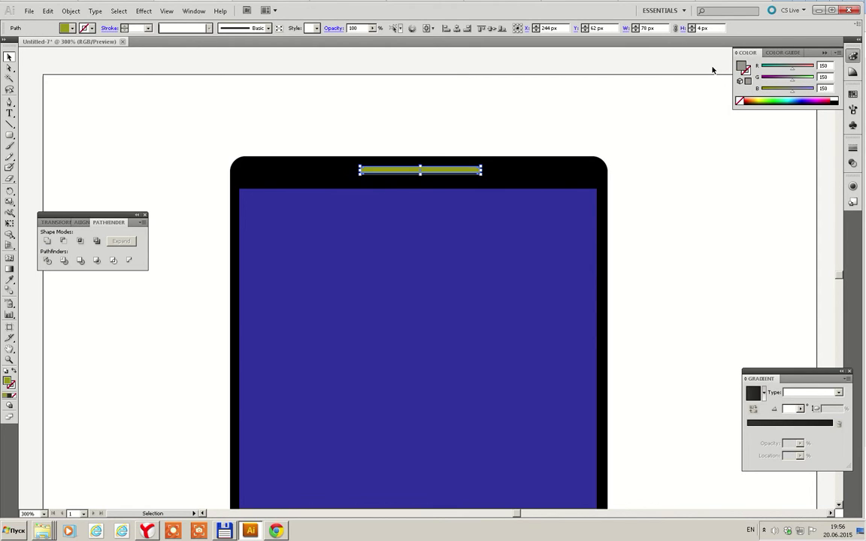
key(Tab)
text(1)
key(Tab)
text(100)
key(Tab)
text(1)
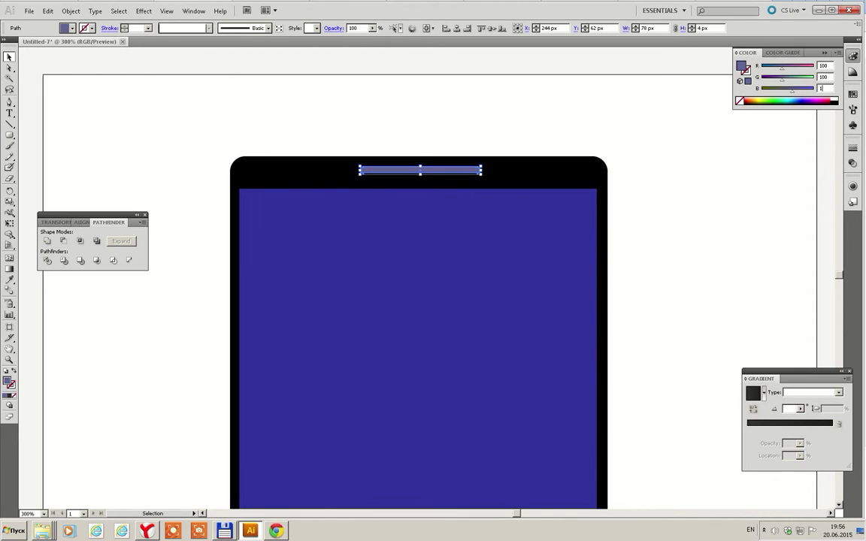
key(Tab)
key(ctrl+minus)
key(ctrl+minus)
- Group all phone parts and centre the group horizontally on the artboard
scroll(258, 292, down, 1)
mouse_move(238, 210)
mouse_down()
mouse_move(314, 474)
mouse_move(333, 475)
mouse_up()
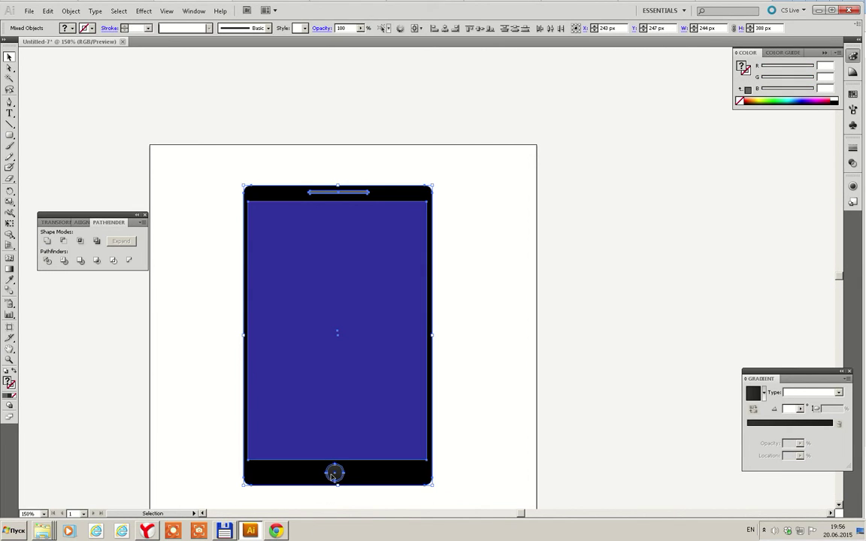
key(ctrl+g)
key(v)
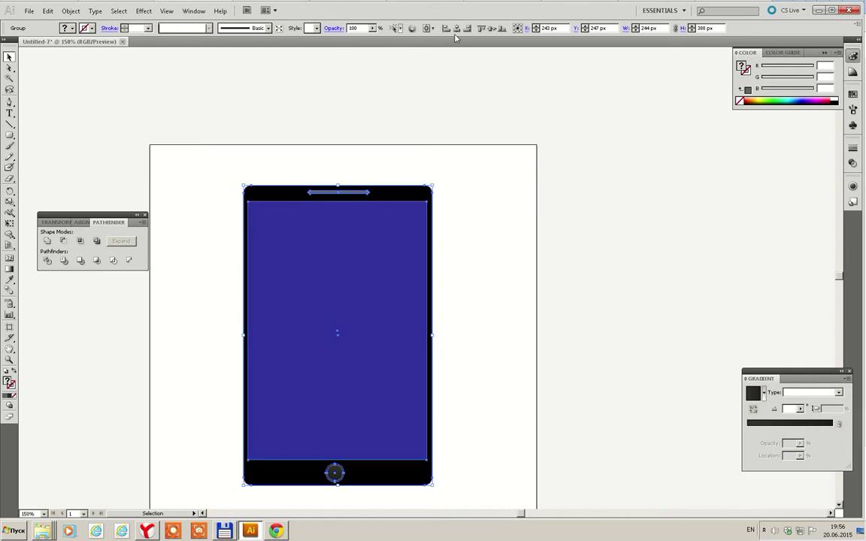
click(456, 30)
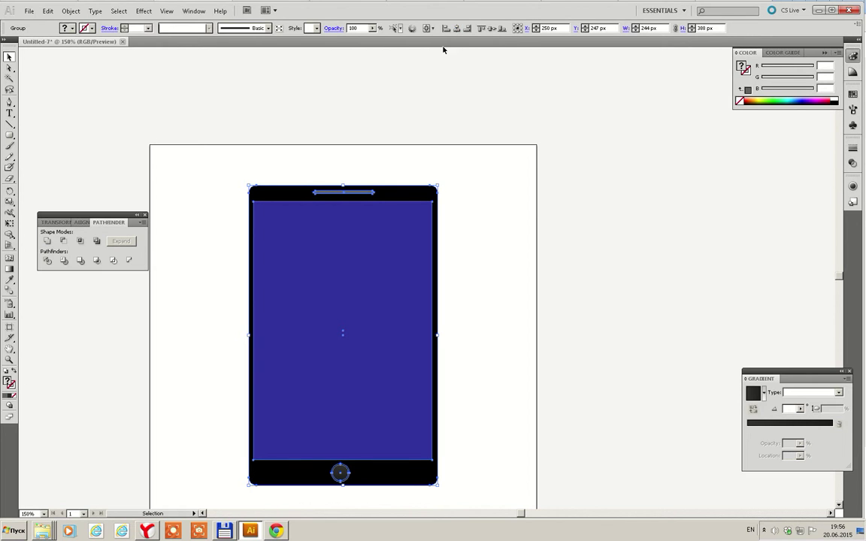
click(81, 223)
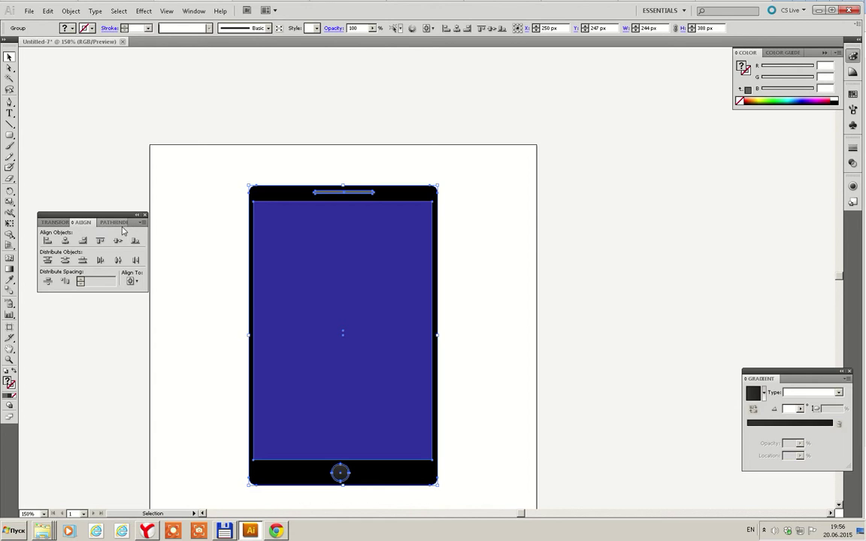
click(138, 283)
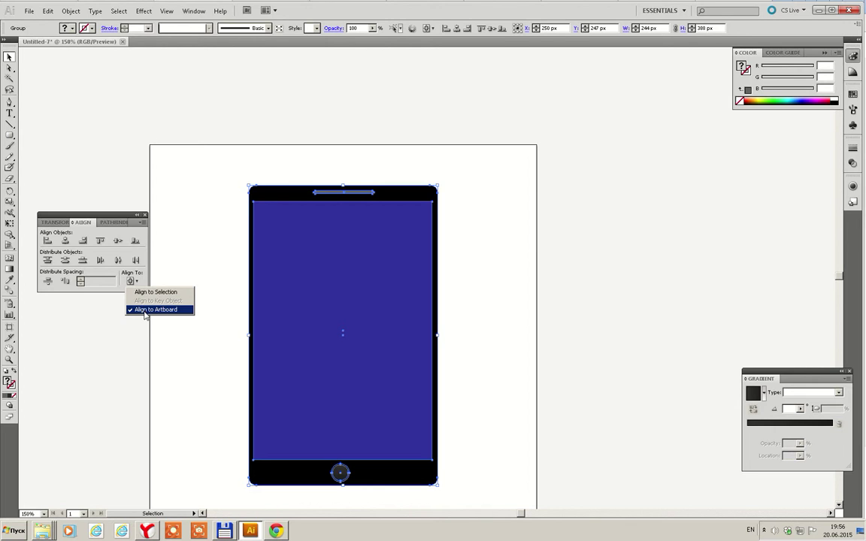
click(145, 311)
- Centre the phone group vertically on the artboard
click(223, 209)
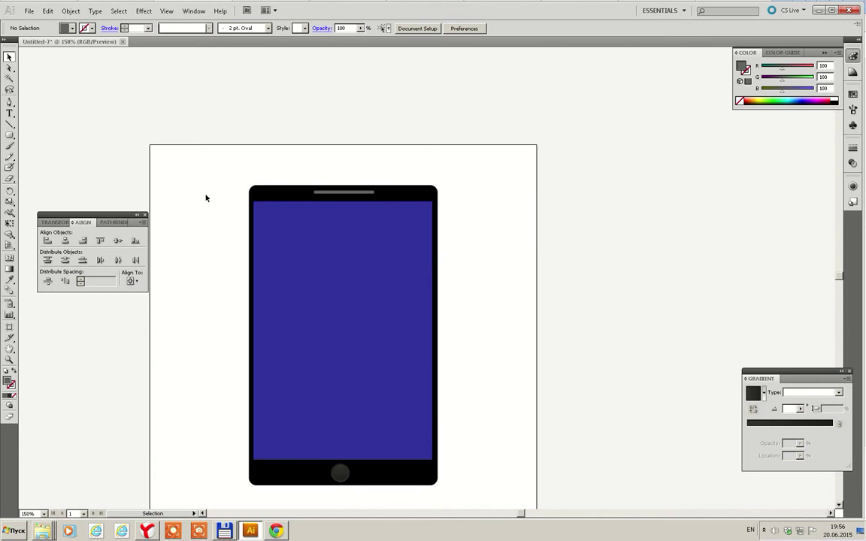
click(132, 281)
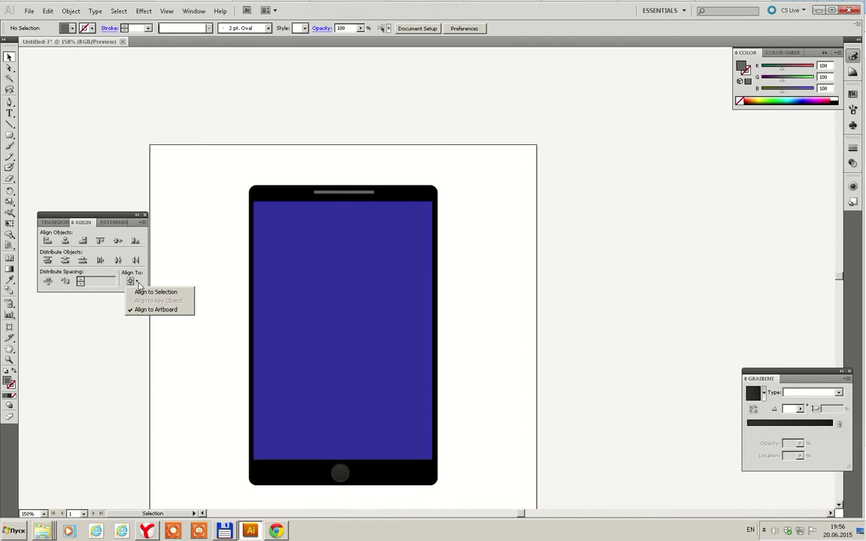
click(151, 309)
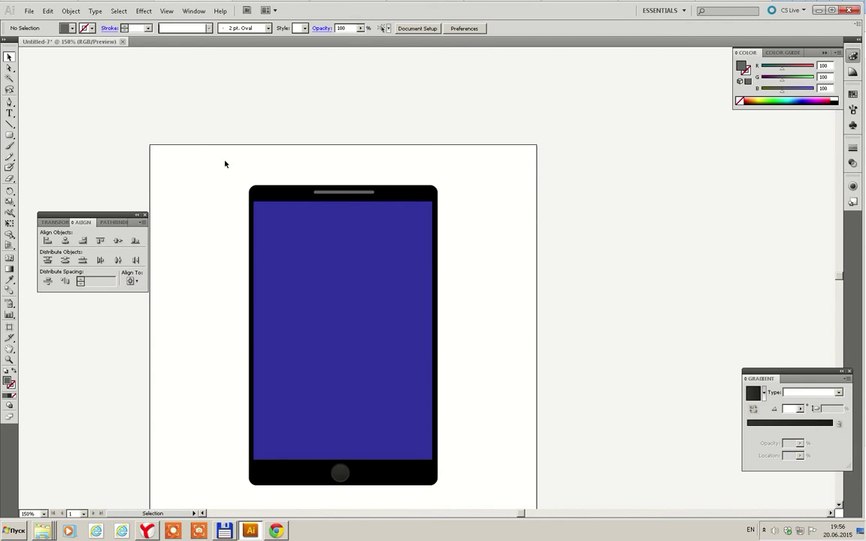
drag(226, 161, 309, 494)
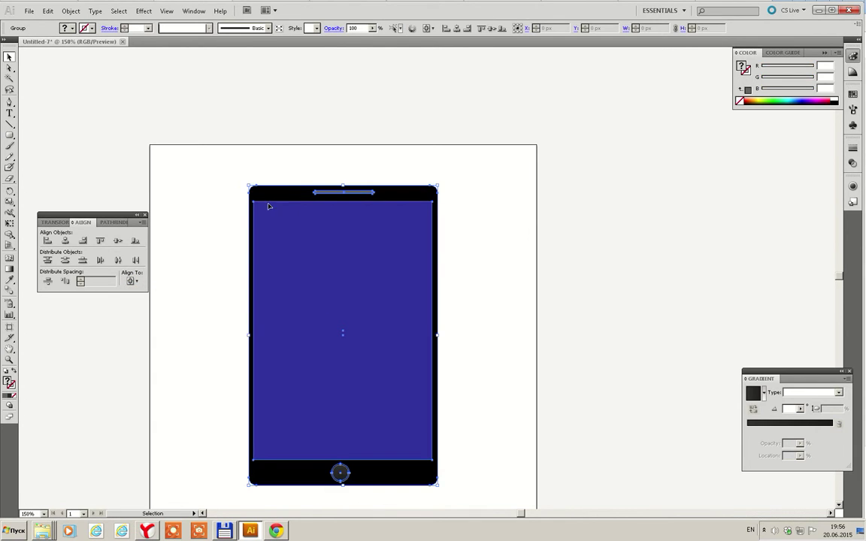
click(290, 170)
click(278, 242)
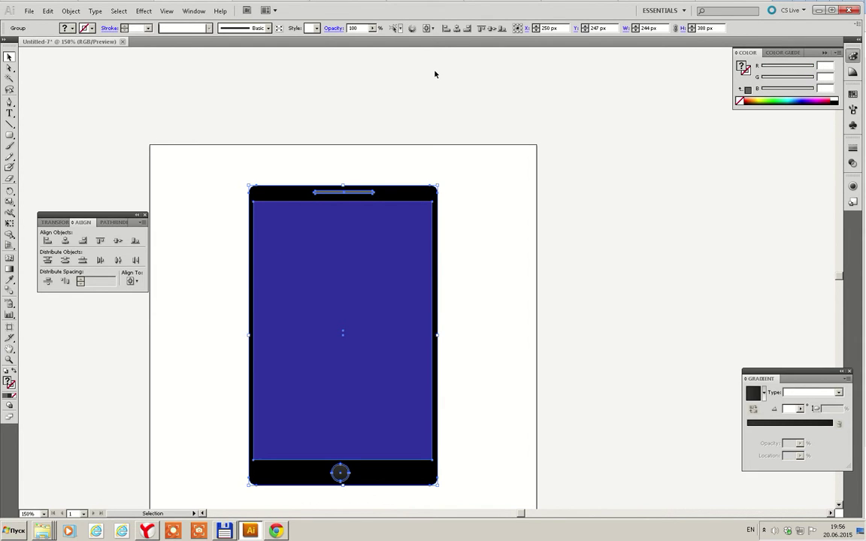
click(445, 28)
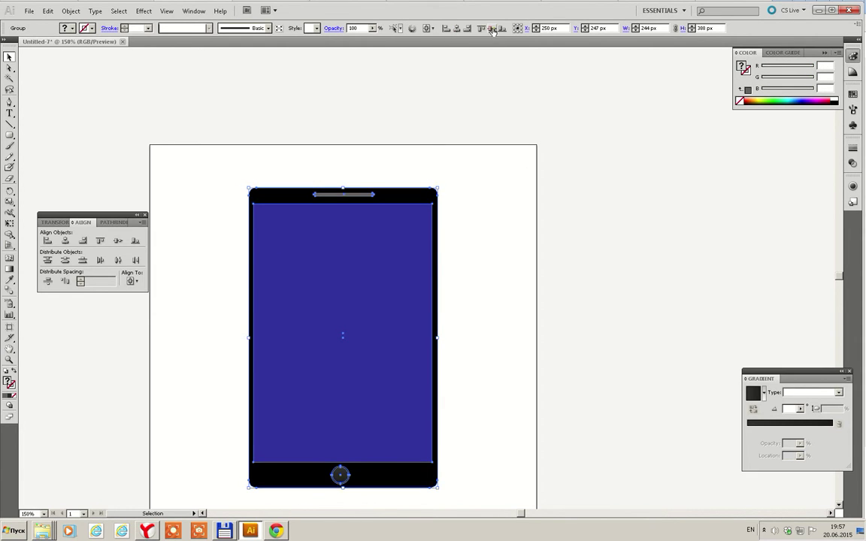
click(471, 255)
- Ungroup the phone parts again
scroll(459, 331, down, 2)
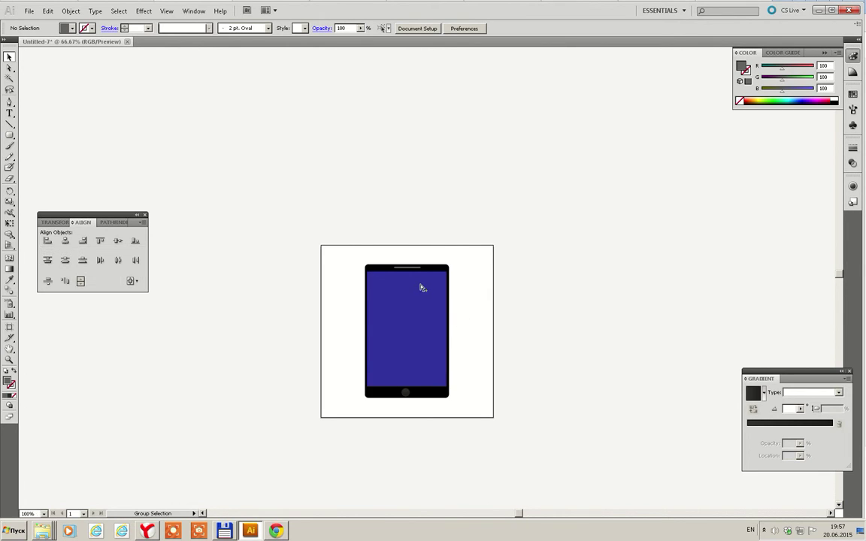
scroll(418, 278, up, 2)
click(409, 249)
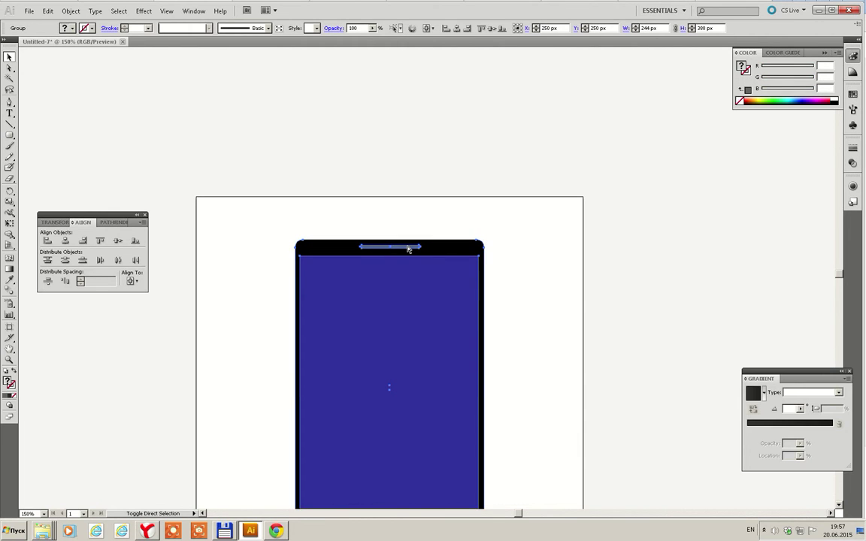
click(409, 236)
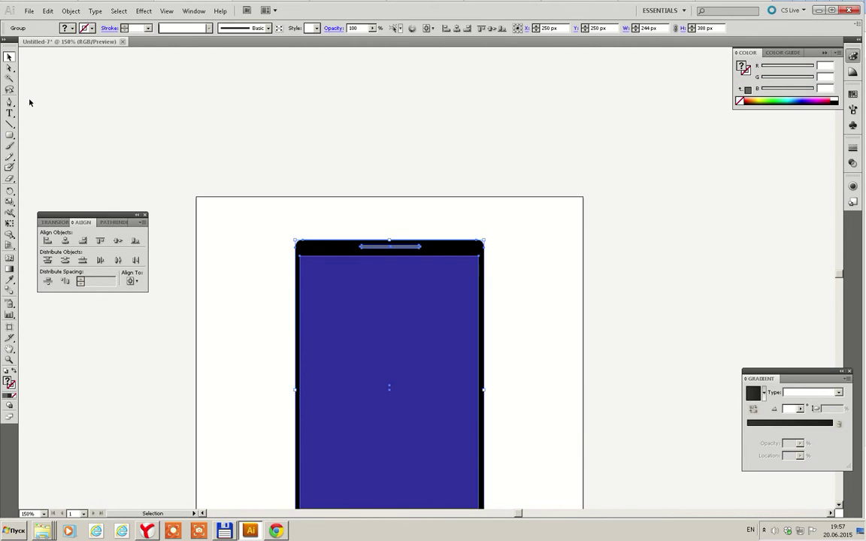
click(70, 11)
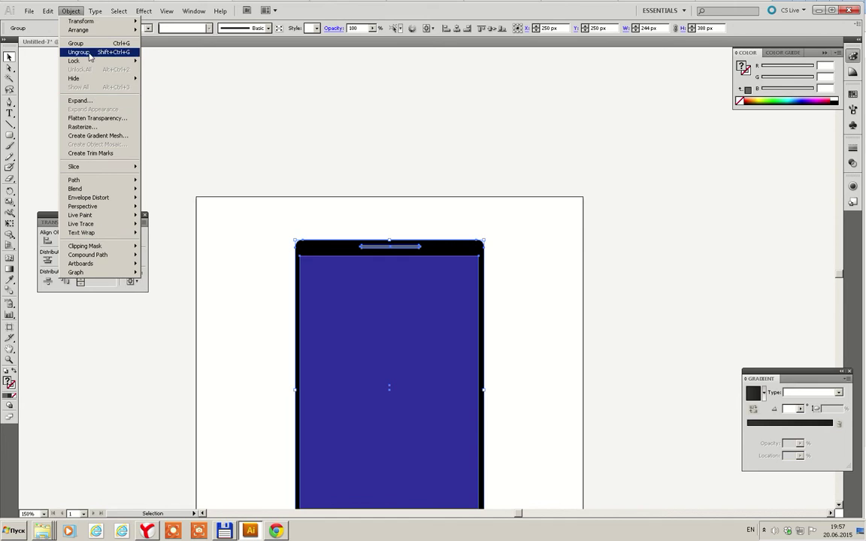
click(84, 51)
click(286, 158)
- Horizontally centre the home button on the phone at x 250 px
click(395, 246)
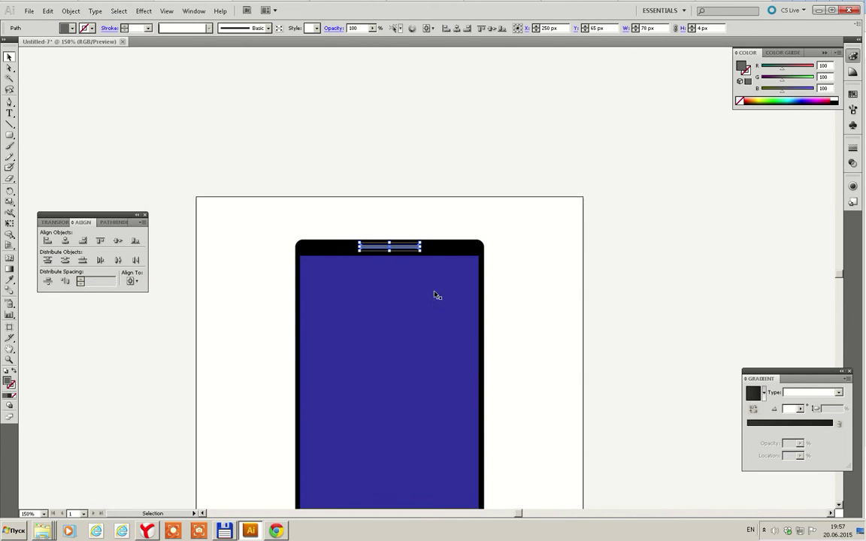
scroll(391, 261, down, 2)
scroll(437, 352, down, 2)
click(390, 442)
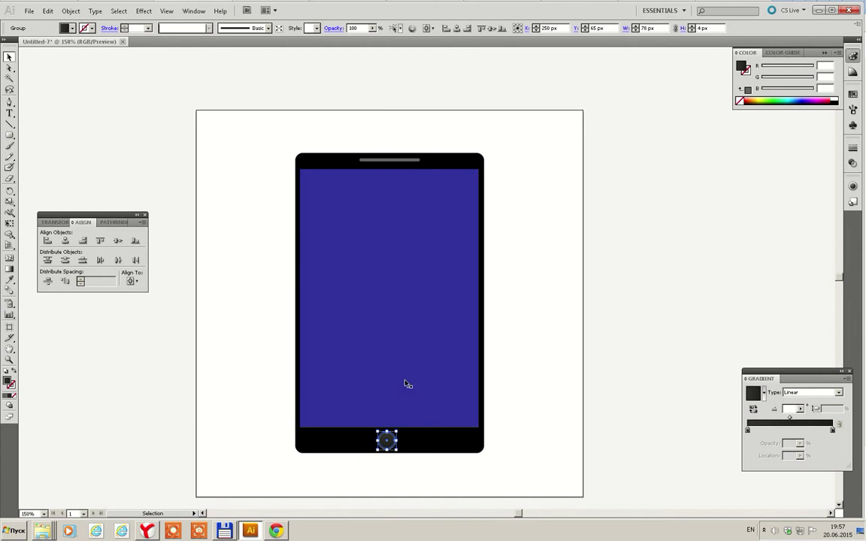
click(456, 28)
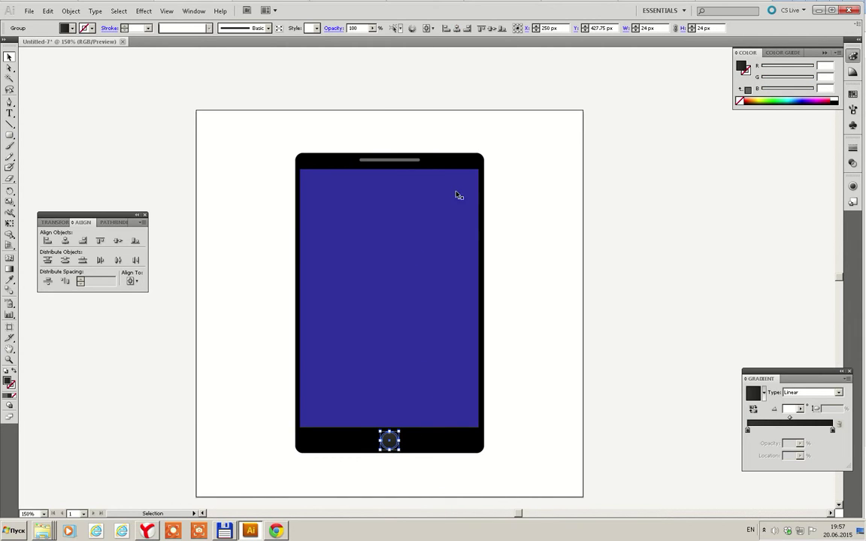
click(547, 220)
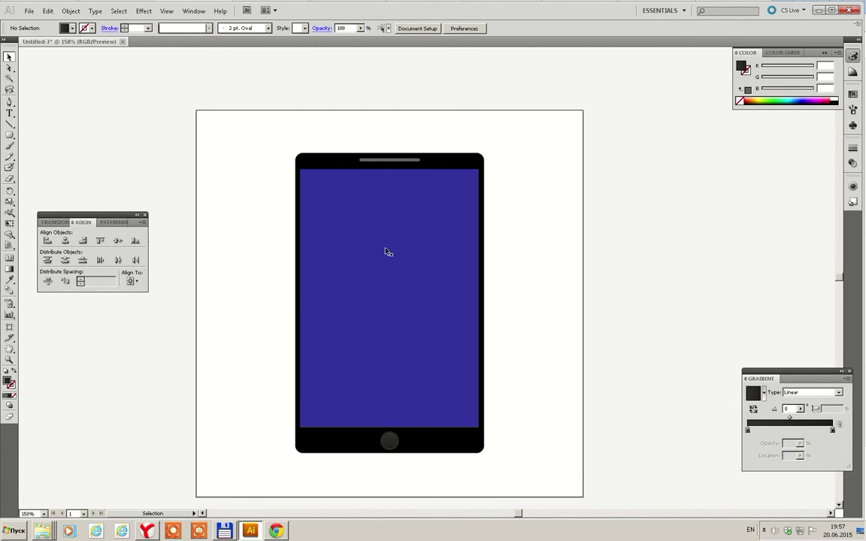
- Give the screen a gradient fill with both stops set to blue shades
click(388, 252)
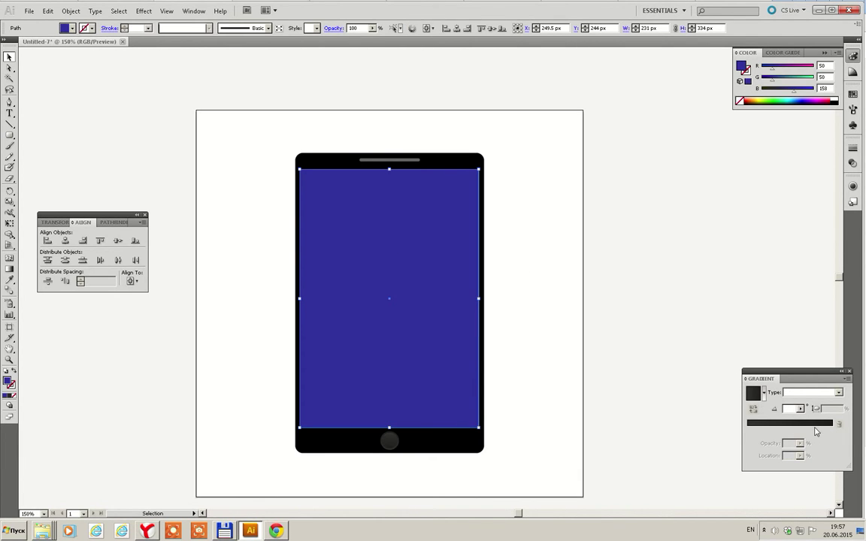
click(753, 392)
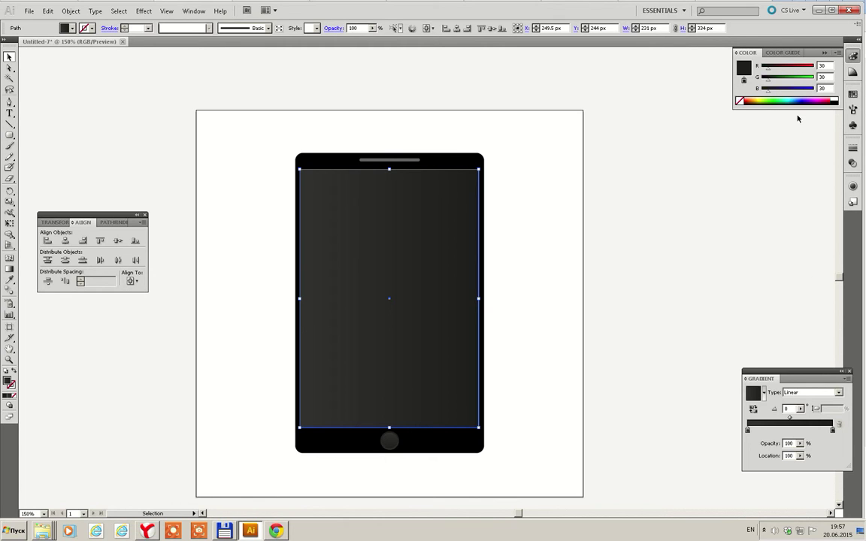
mouse_move(767, 90)
mouse_down()
mouse_move(805, 90)
mouse_move(775, 80)
mouse_move(813, 89)
mouse_move(800, 78)
mouse_up()
click(838, 52)
click(799, 85)
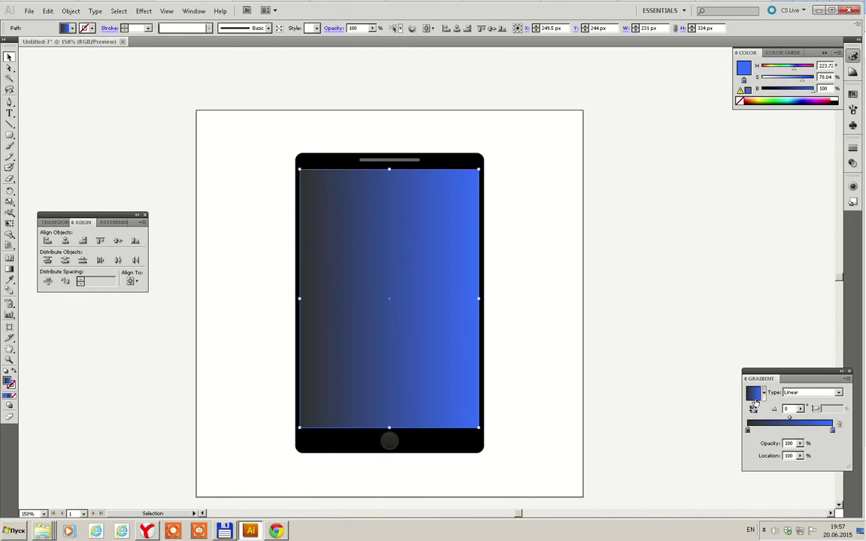
mouse_move(748, 430)
mouse_down()
mouse_move(810, 437)
mouse_move(748, 430)
mouse_up()
drag(800, 77, 786, 81)
- Make the screen gradient radial with a lighter blue edge and pale lavender centre
click(811, 392)
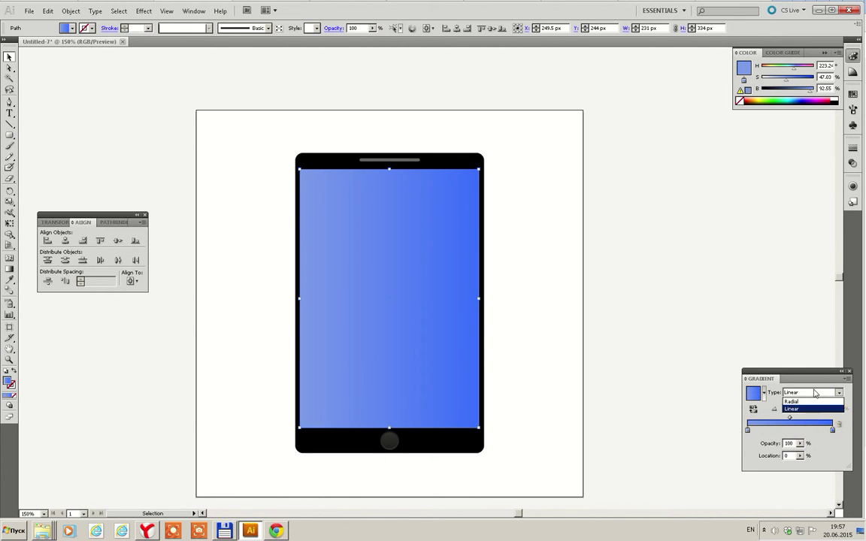
click(805, 402)
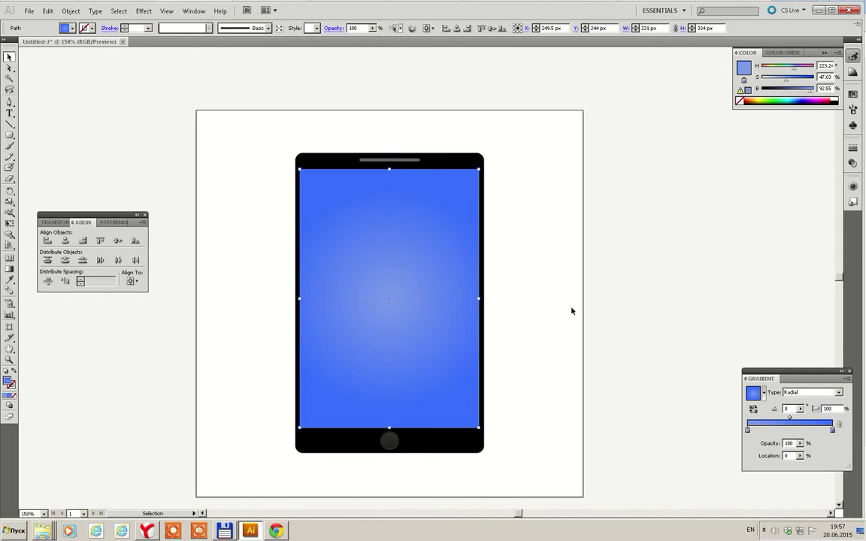
click(833, 430)
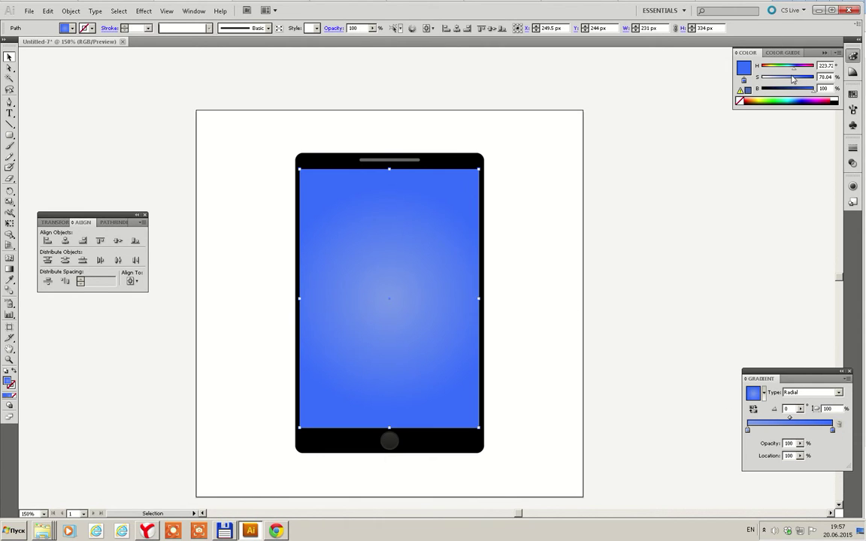
drag(803, 80, 792, 70)
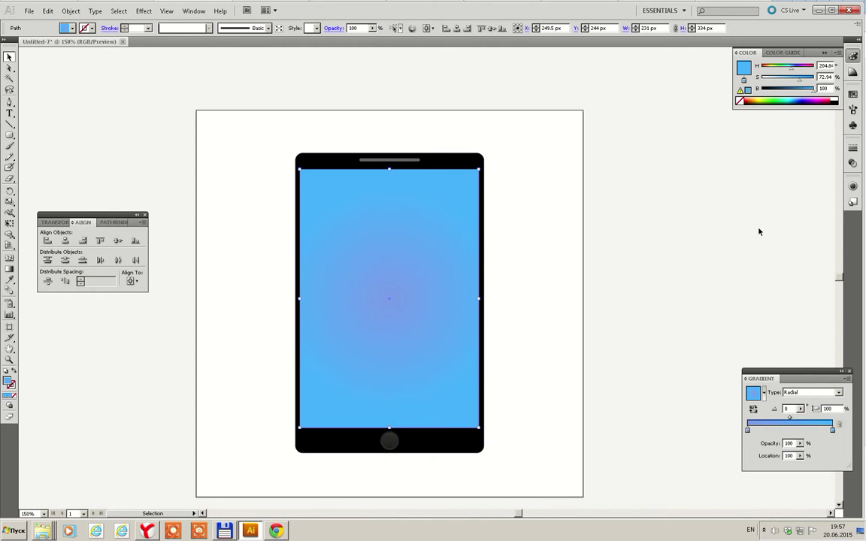
click(748, 430)
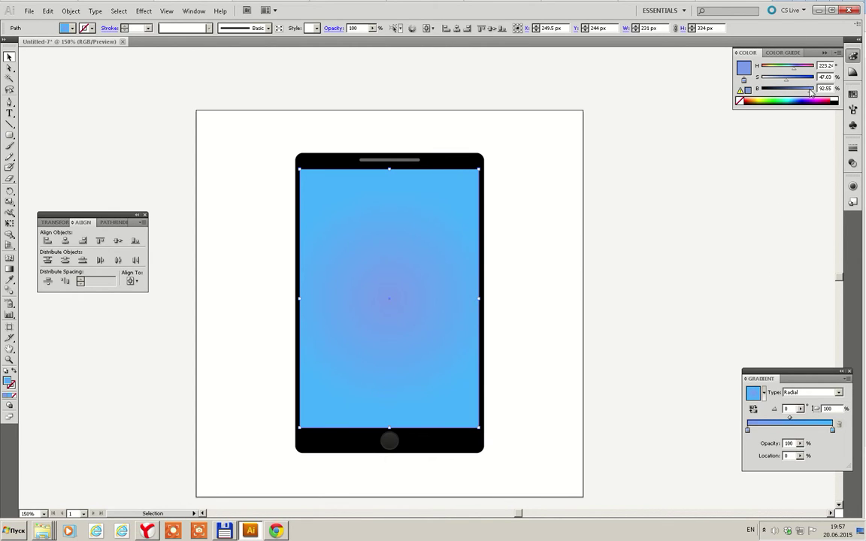
drag(794, 69, 778, 80)
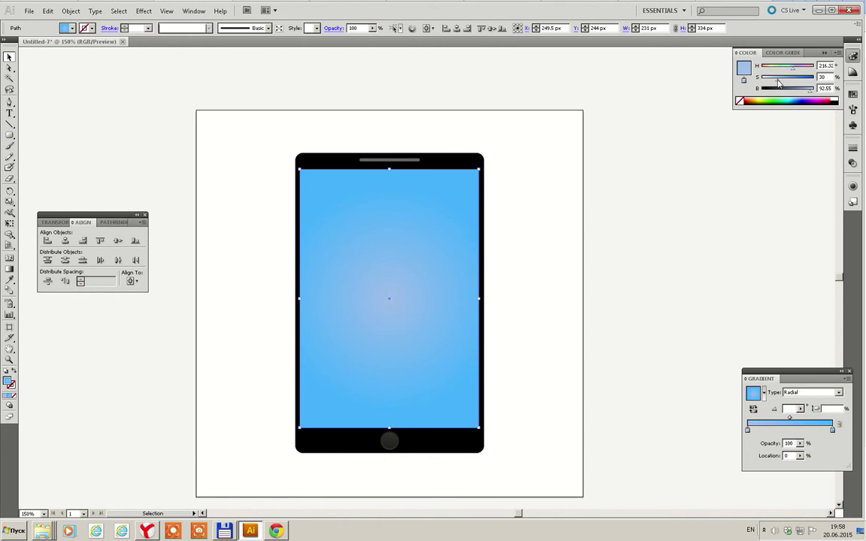
- Move the radial gradient's pale centre toward the upper screen and enlarge its spread
click(9, 269)
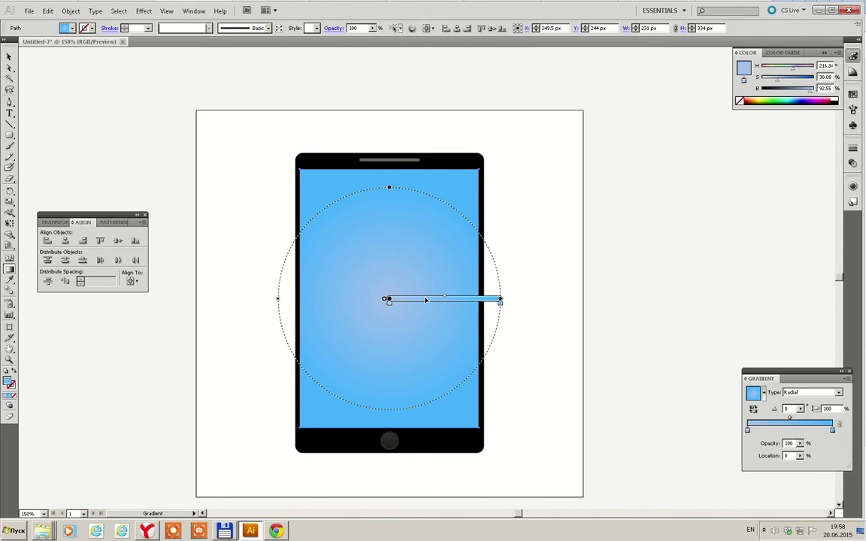
drag(388, 299, 389, 255)
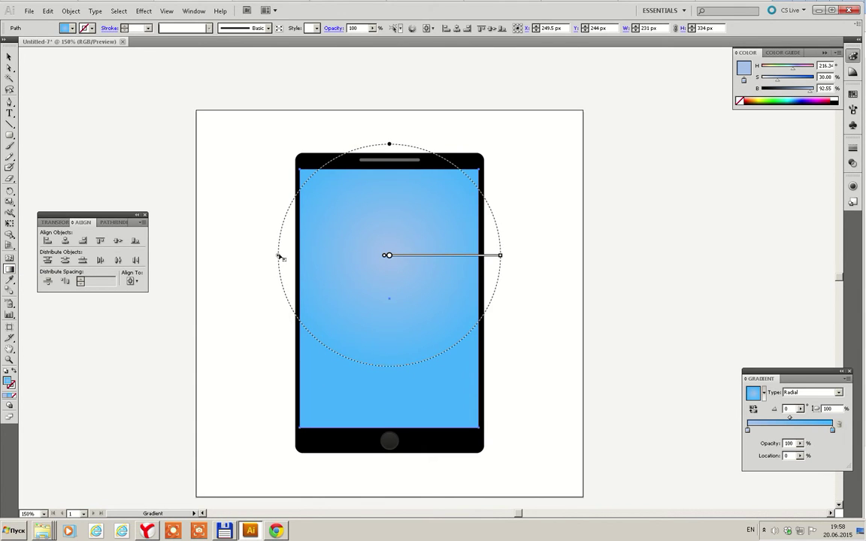
drag(281, 258, 253, 257)
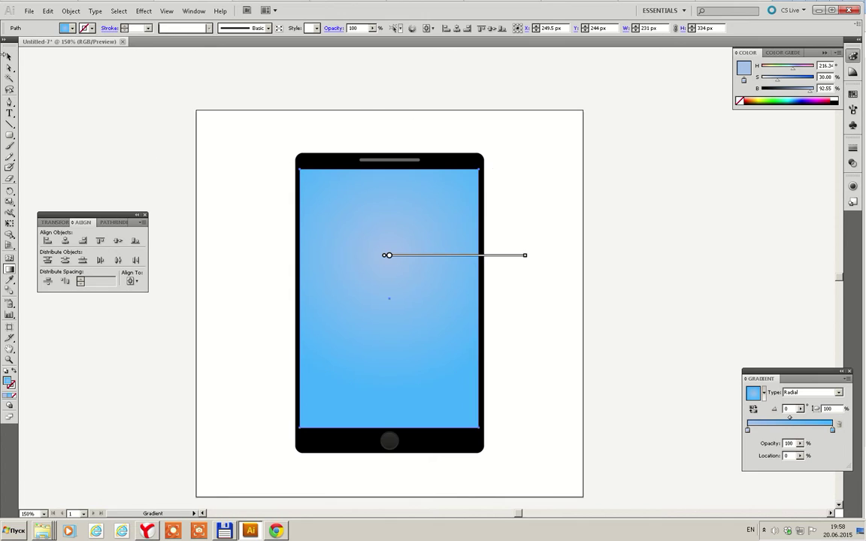
click(9, 57)
click(561, 247)
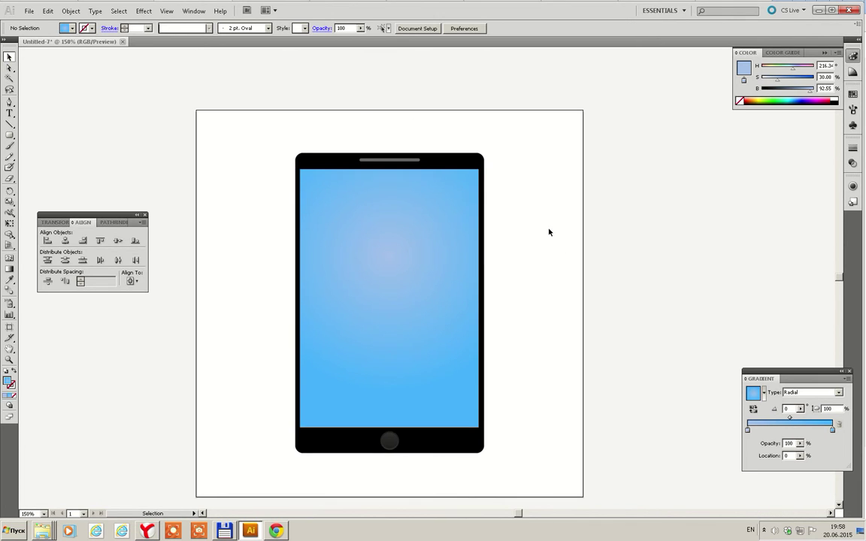
drag(518, 143, 247, 498)
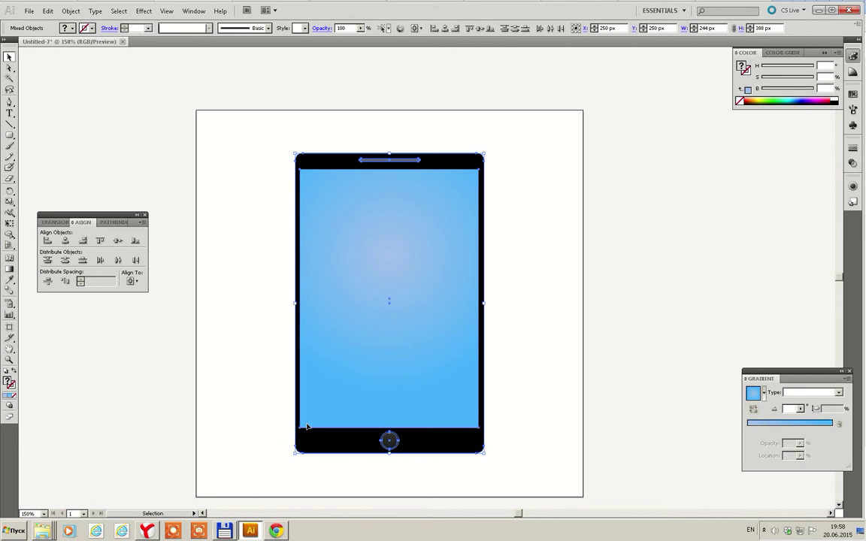
- Bring the black rounded phone body to the front, covering the screen, speaker slot and home button
click(560, 316)
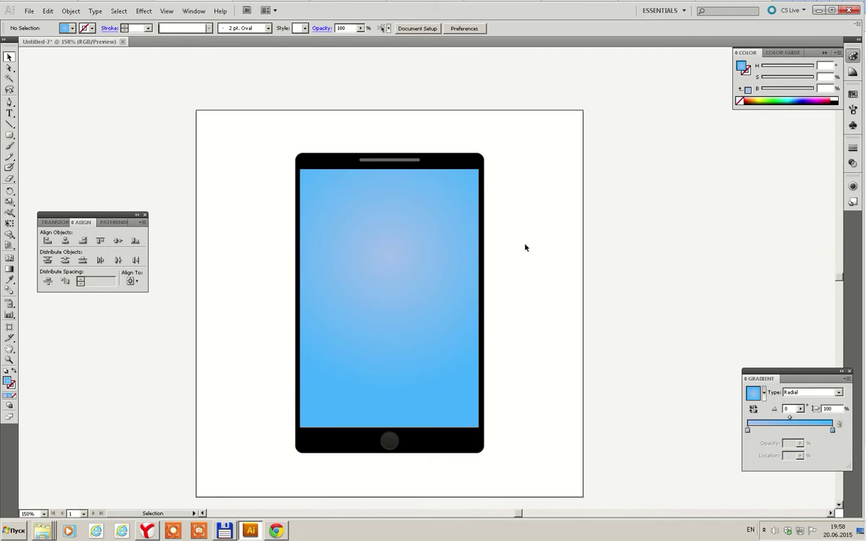
click(361, 160)
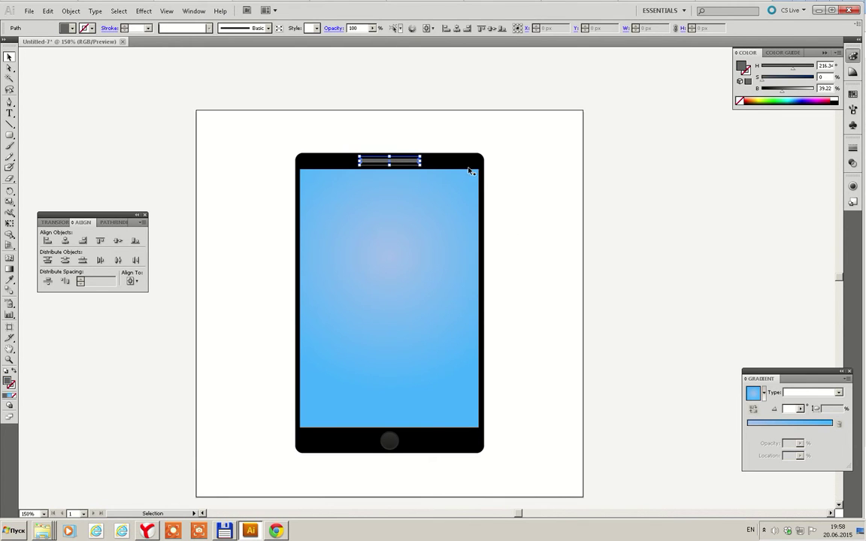
click(519, 185)
click(450, 157)
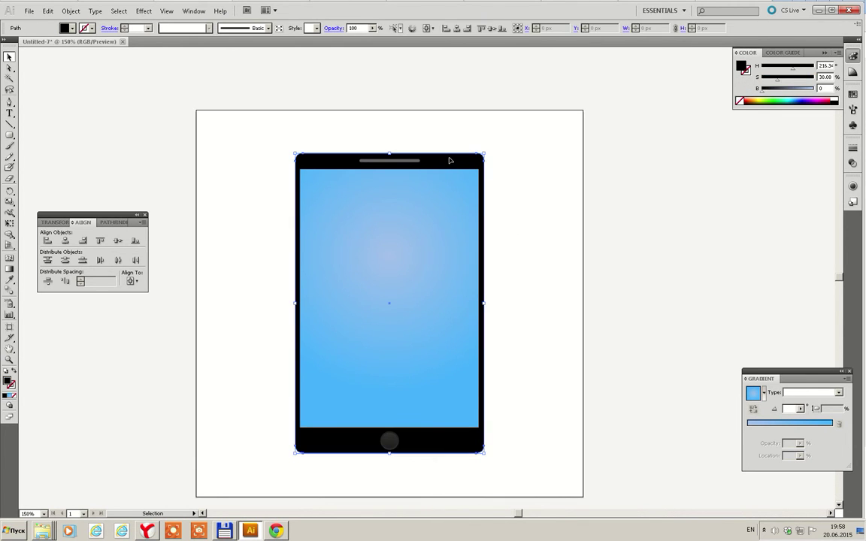
click(572, 192)
click(451, 160)
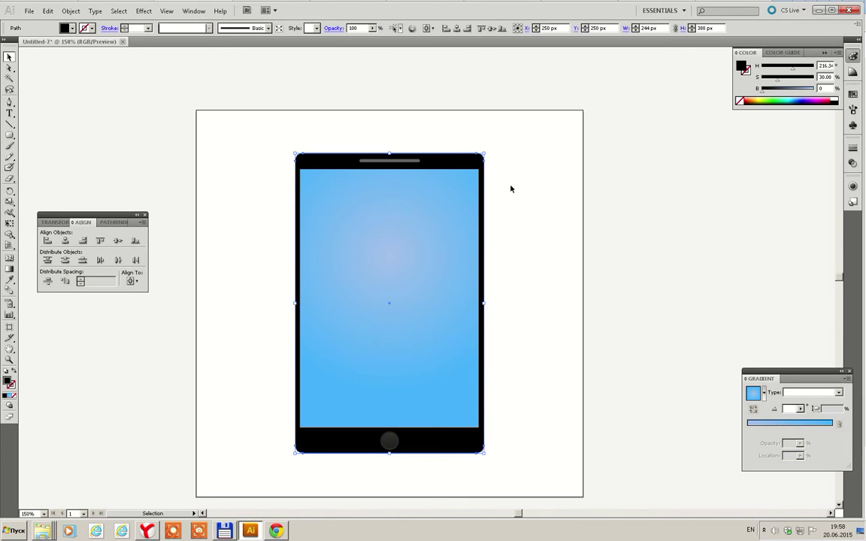
key(a)
right_click(468, 162)
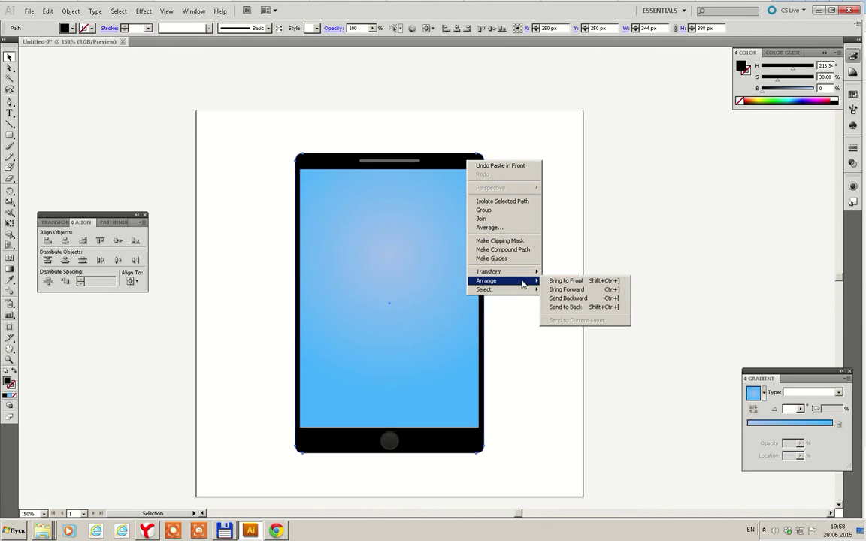
click(559, 281)
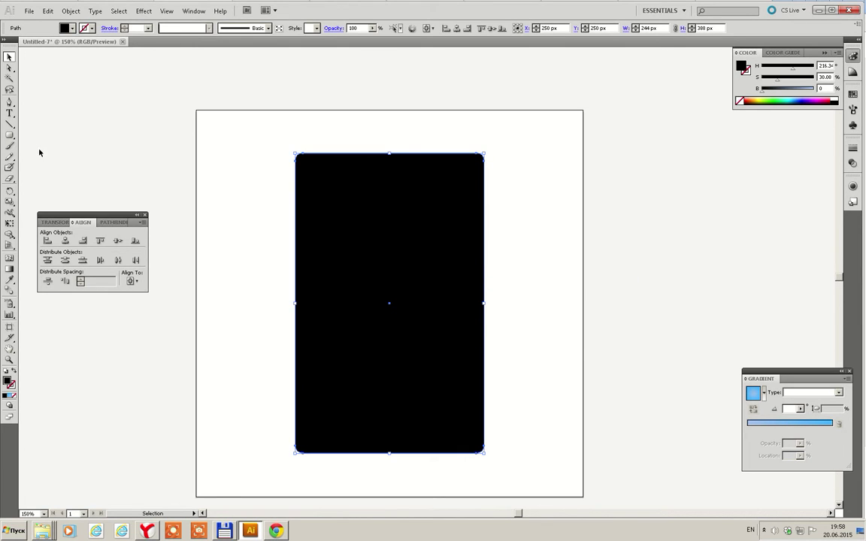
click(10, 124)
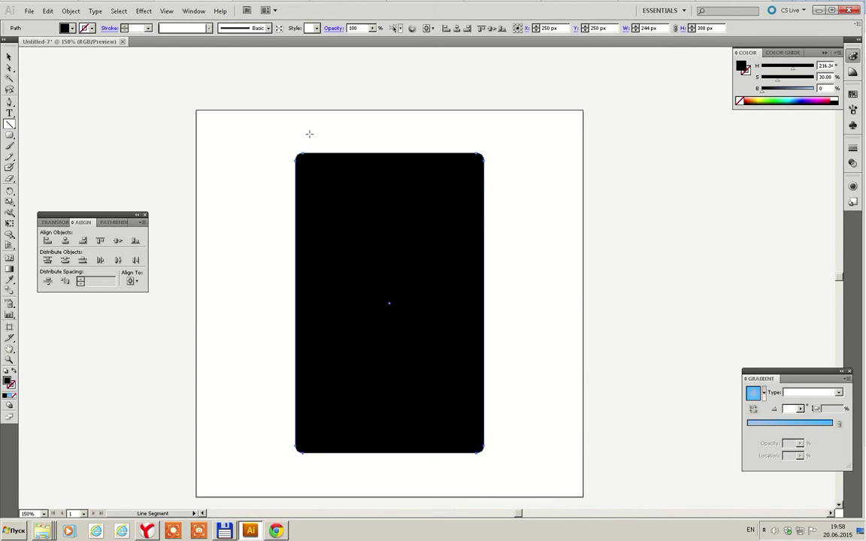
- Split the black phone body in two along a diagonal line drawn across it
drag(309, 134, 449, 480)
key(v)
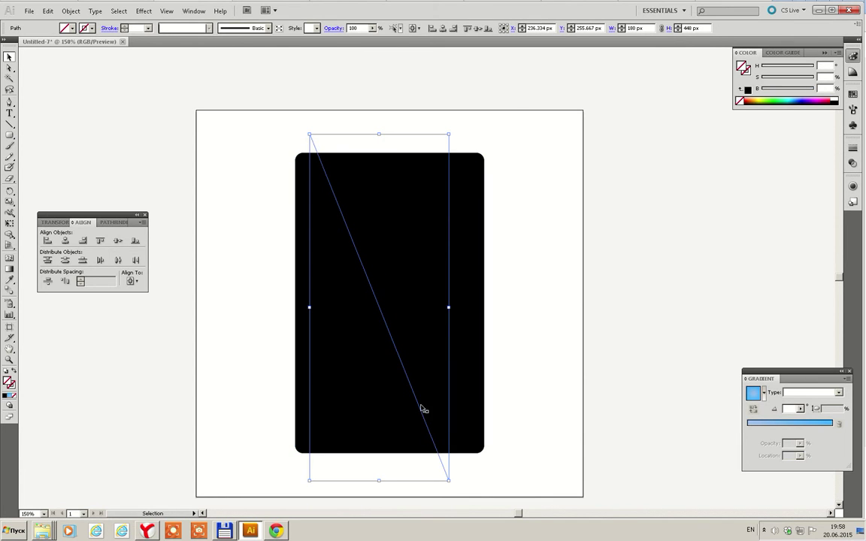
shift+click(472, 291)
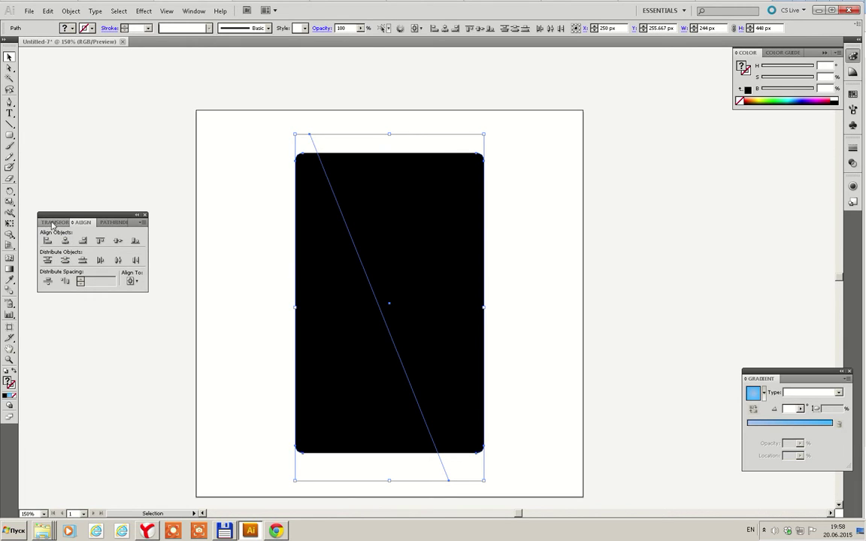
click(111, 222)
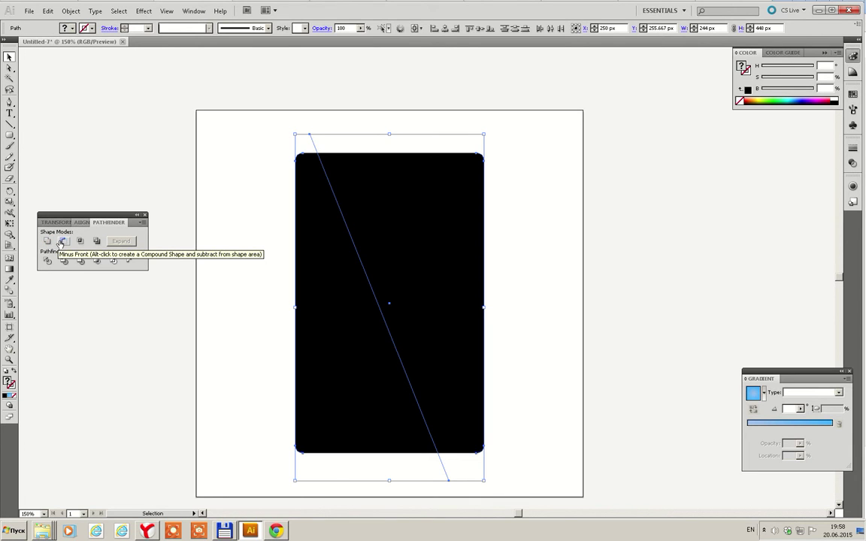
click(46, 261)
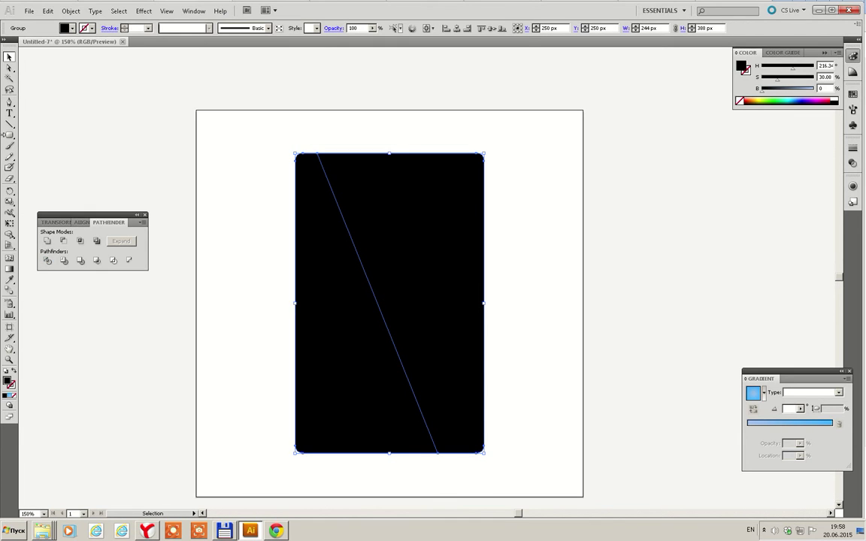
- Select the left piece of the divided overlay with the Direct Selection tool
click(9, 68)
click(228, 259)
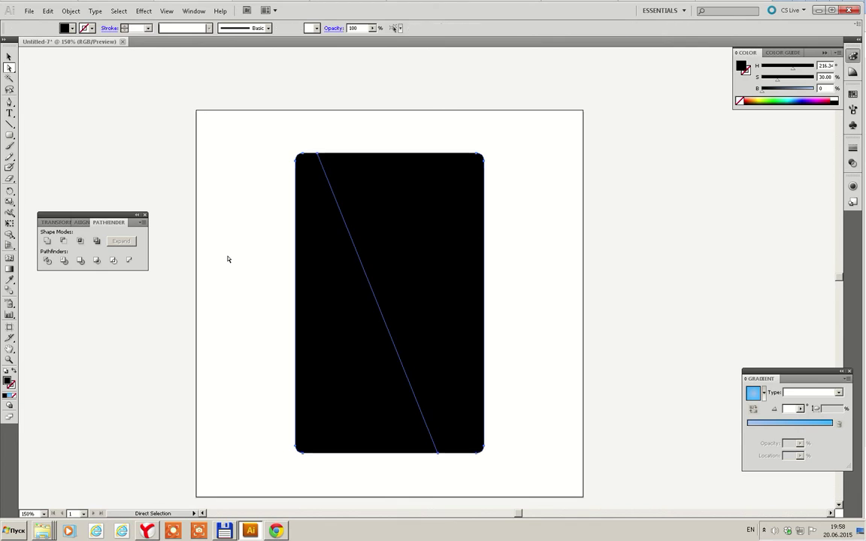
click(334, 297)
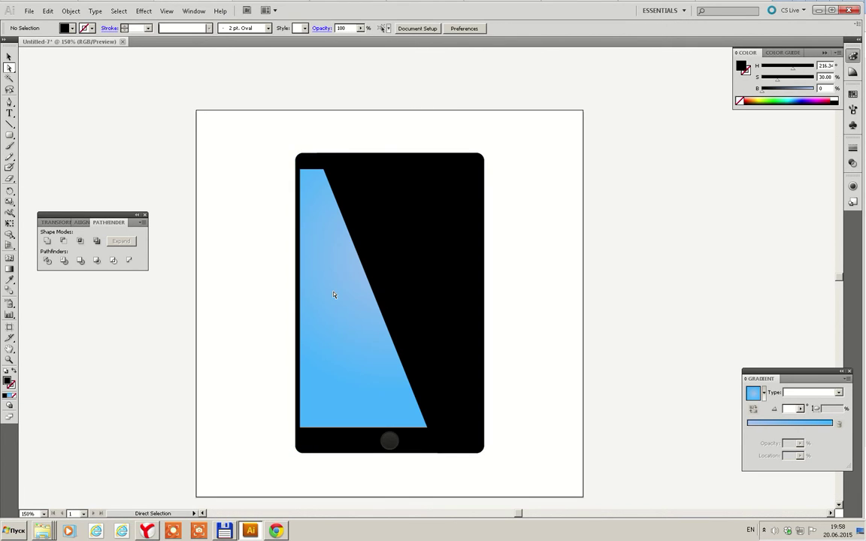
- Fill the right diagonal piece of the overlay with white using RGB values
click(9, 56)
click(314, 191)
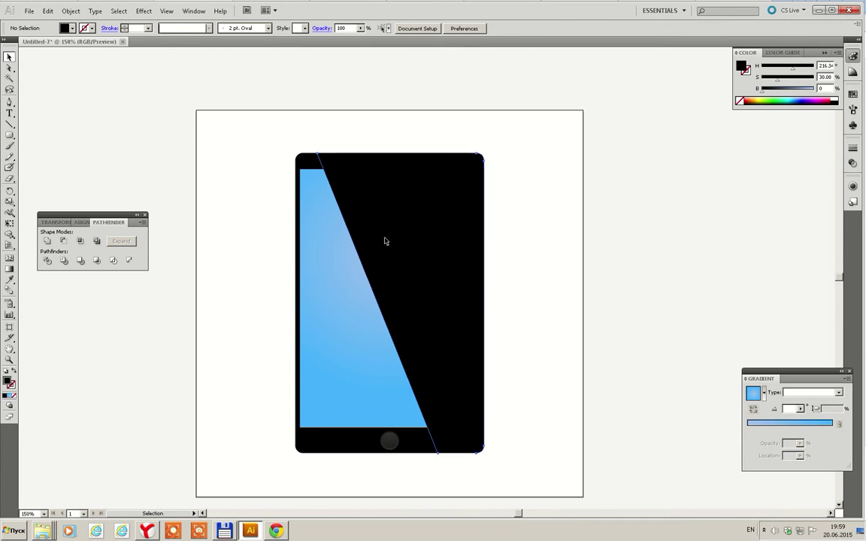
click(834, 55)
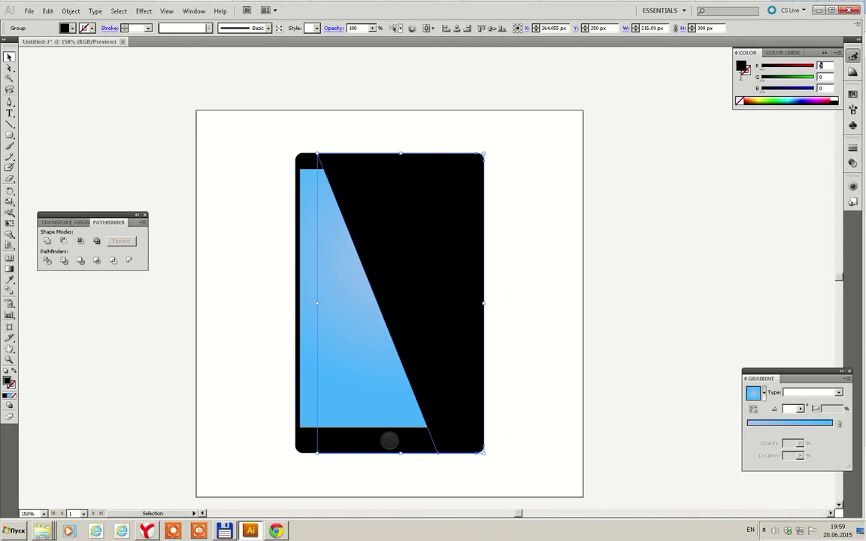
text(55)
key(Tab)
text(255)
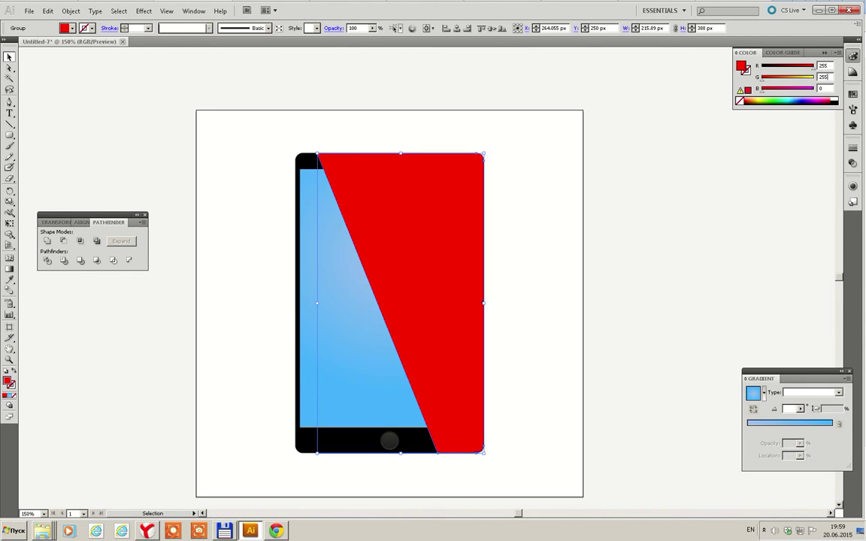
key(Tab)
text(255)
key(Tab)
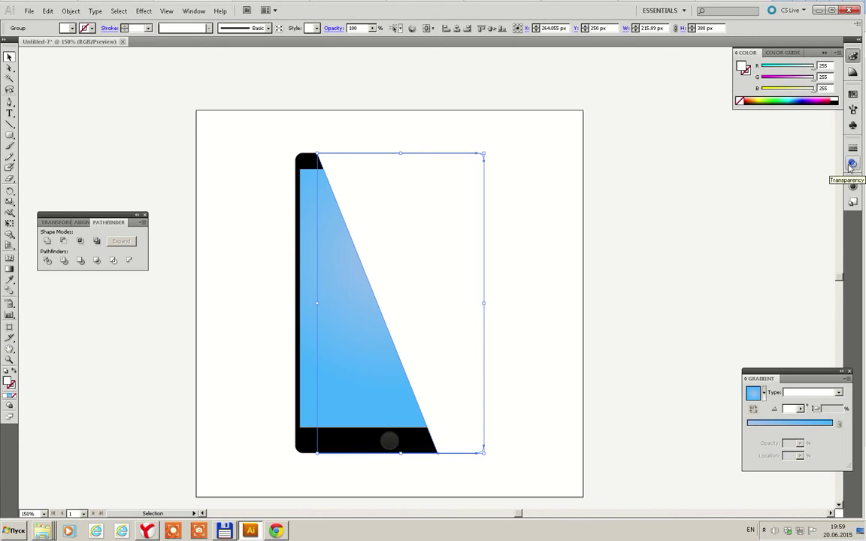
- Make an opacity mask from the white piece and start editing the mask
click(852, 164)
click(837, 143)
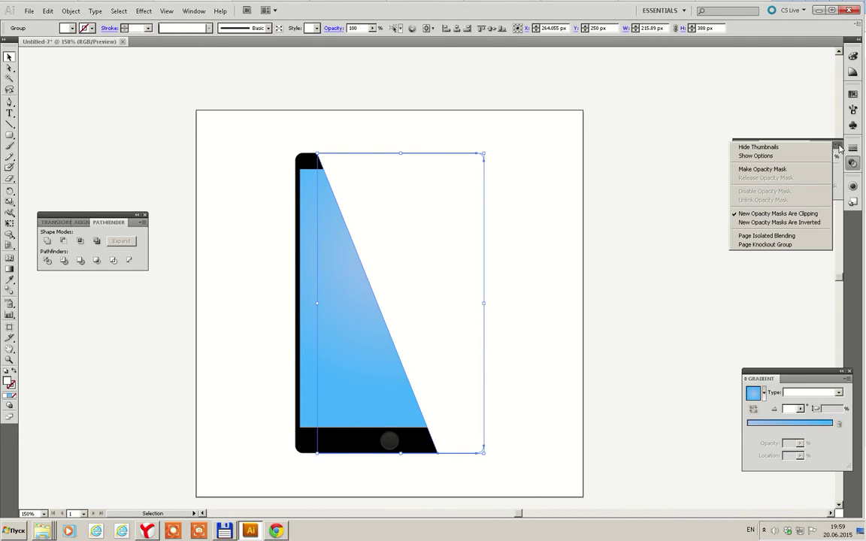
click(802, 169)
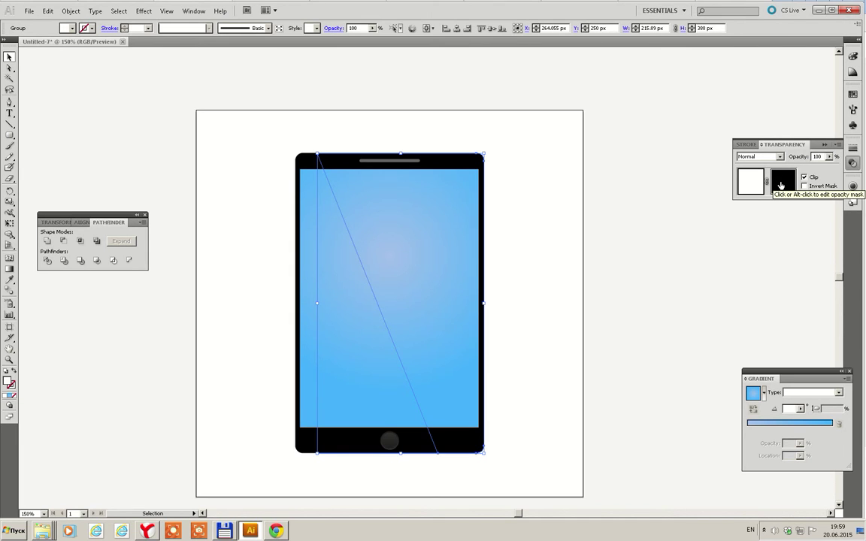
click(781, 185)
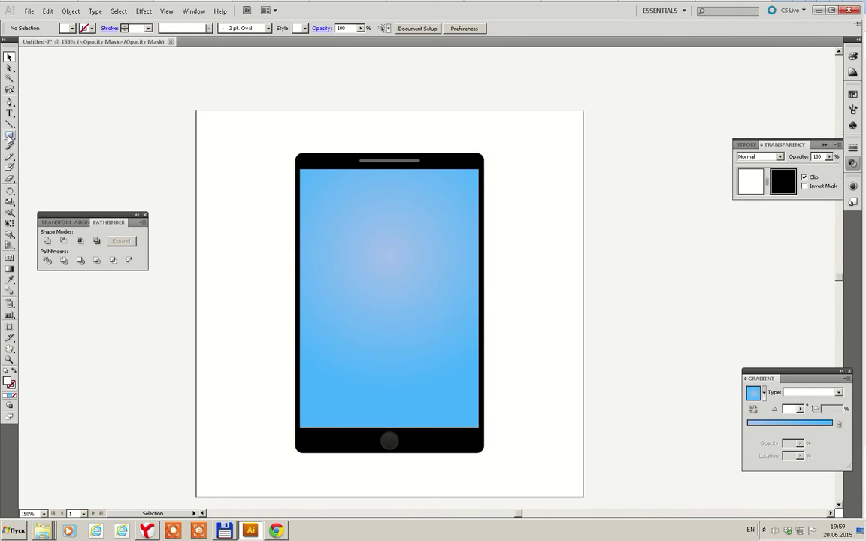
- Draw a mask rectangle over the whole phone with a linear gradient ending in black
drag(9, 135, 28, 126)
drag(279, 140, 513, 458)
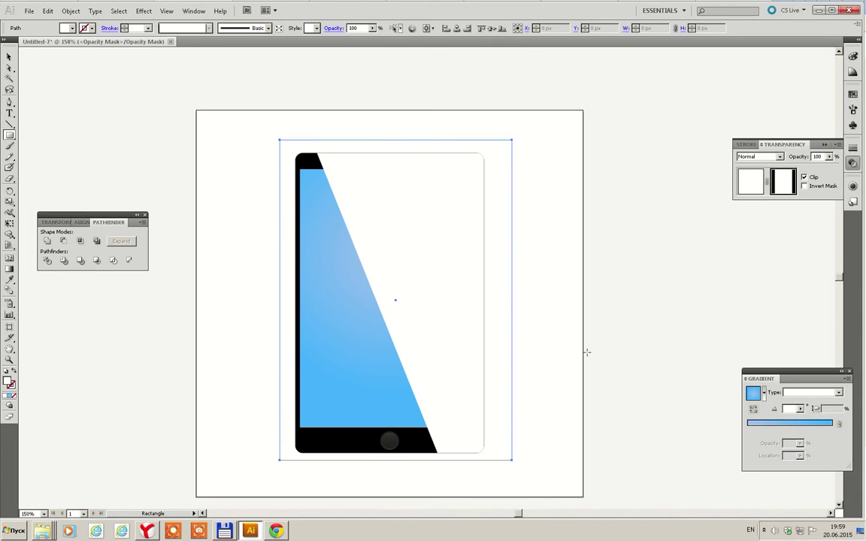
click(817, 427)
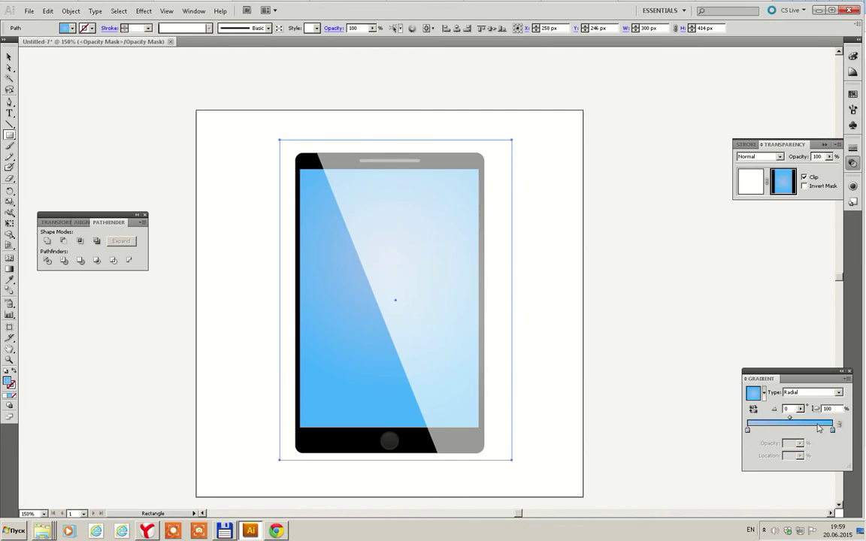
key(F6)
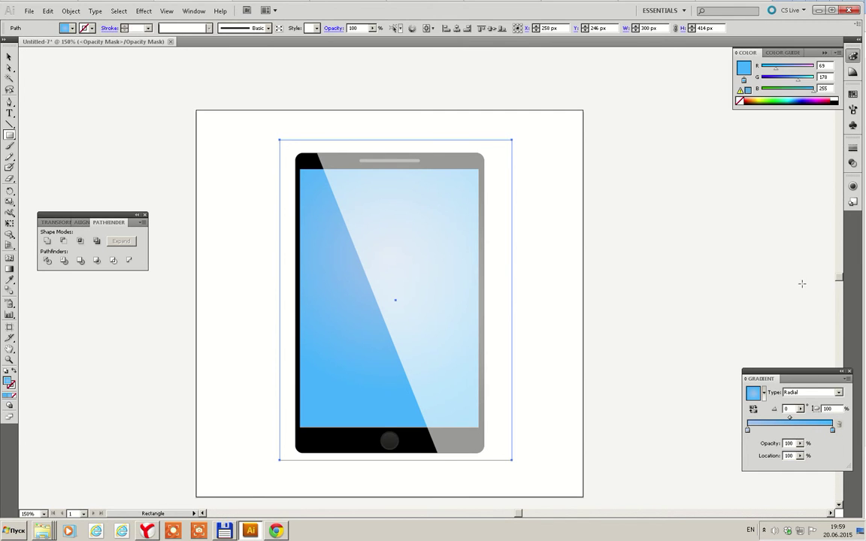
click(750, 69)
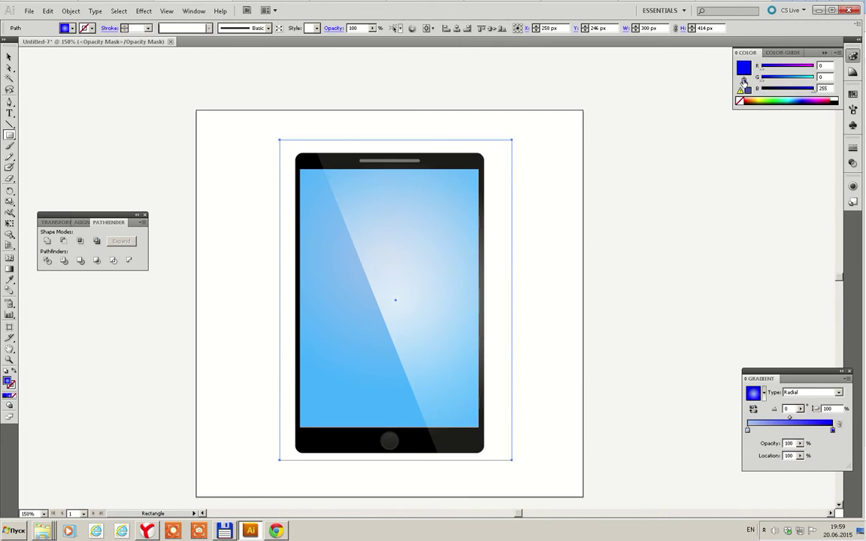
click(836, 102)
click(803, 392)
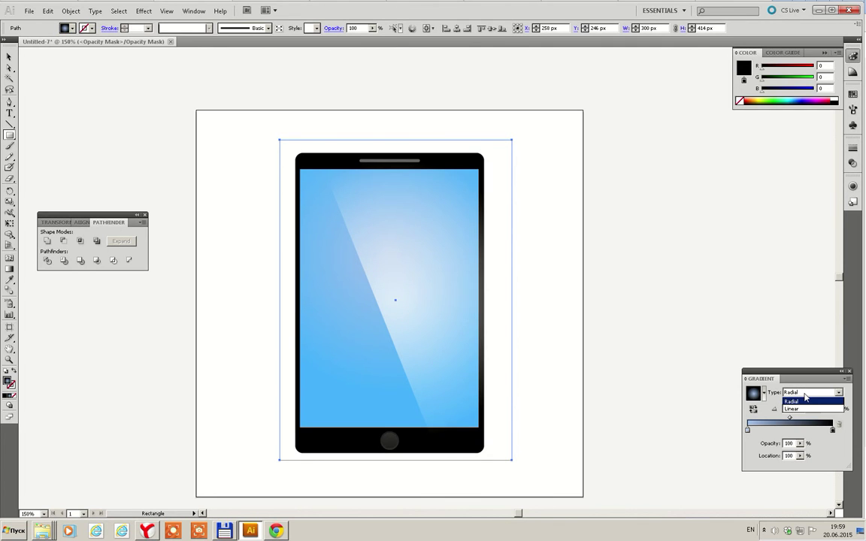
click(798, 400)
click(833, 430)
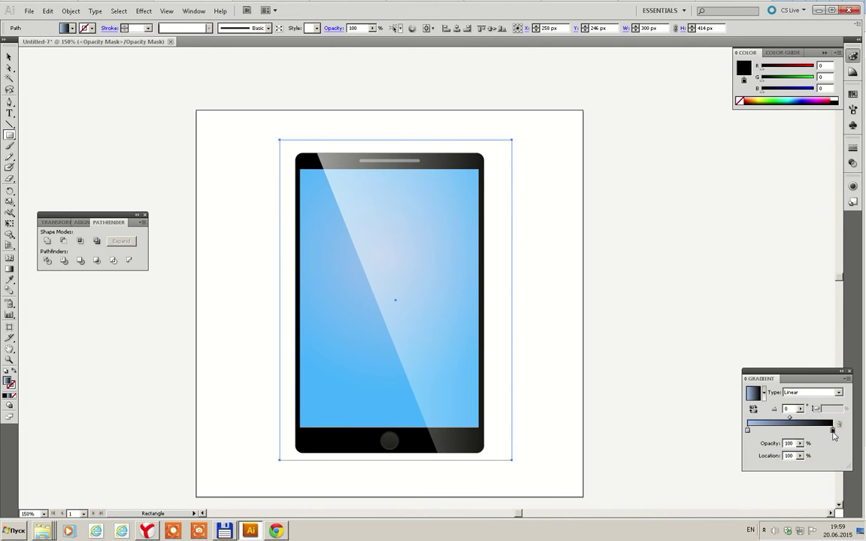
click(747, 430)
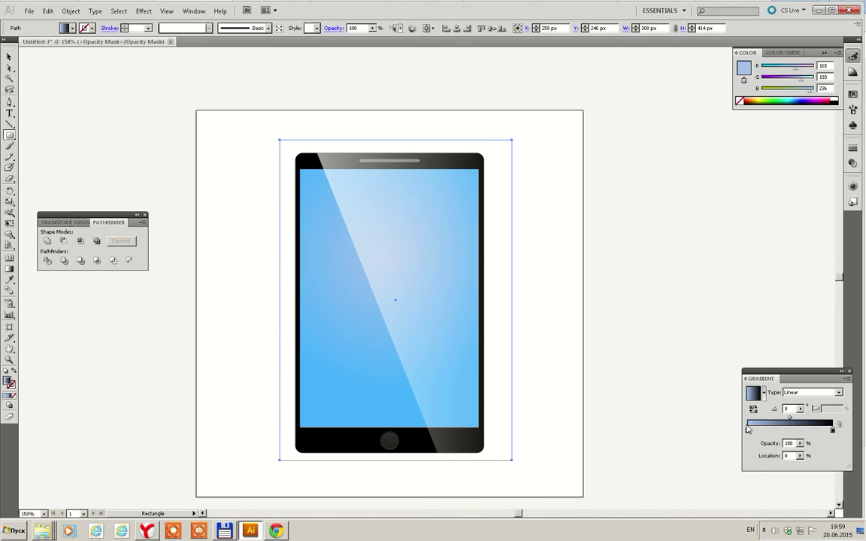
- Make the left gradient stop white, set the angle to -90°, and move the black stop to about 40%
text(255)
key(Tab)
text(255)
key(Tab)
text(2)
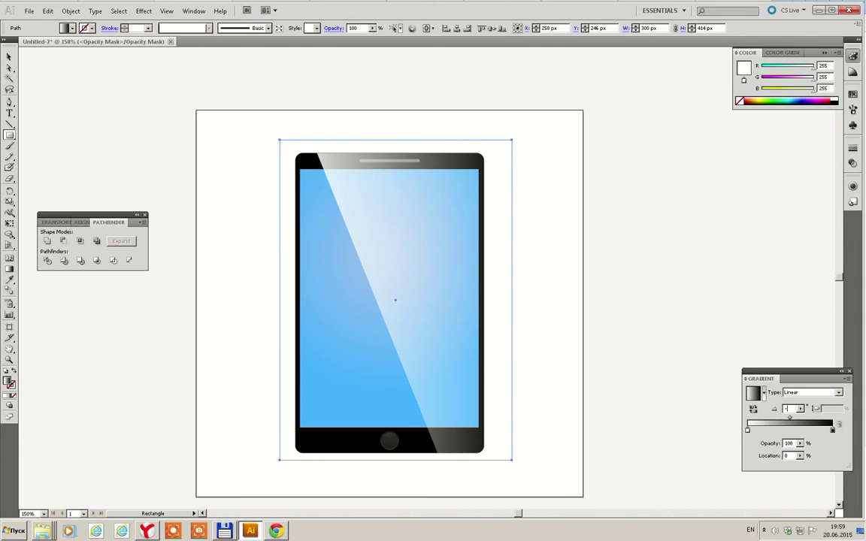
key(Tab)
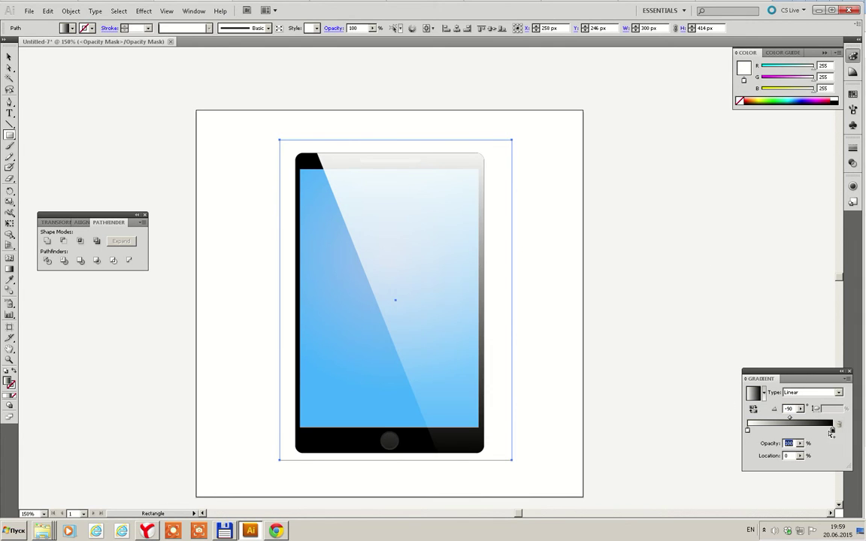
drag(833, 430, 782, 431)
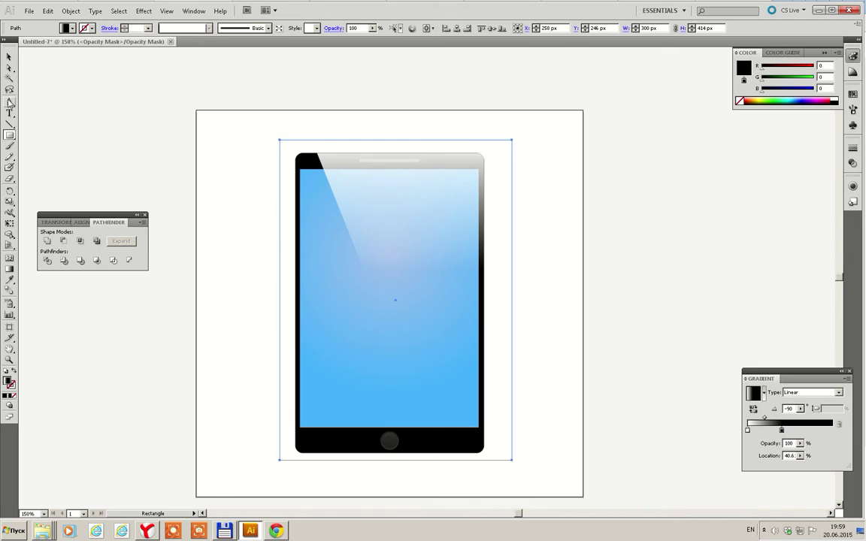
click(9, 57)
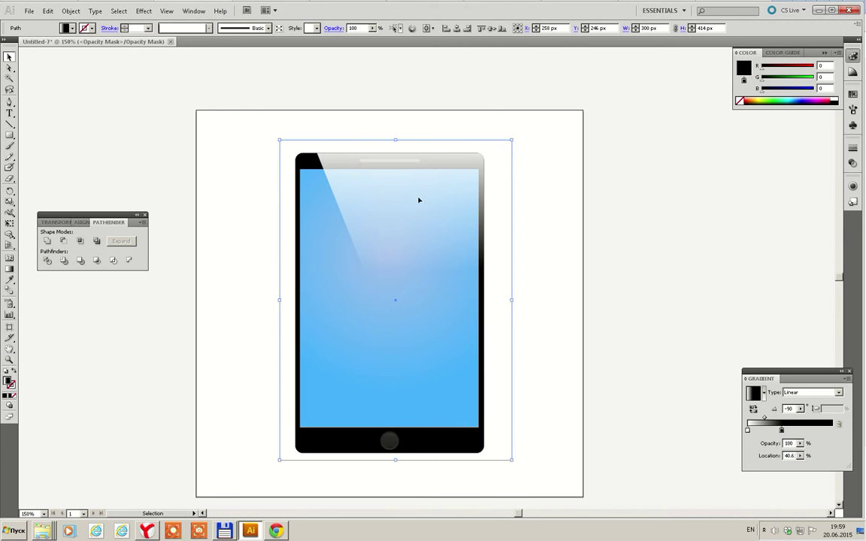
click(534, 214)
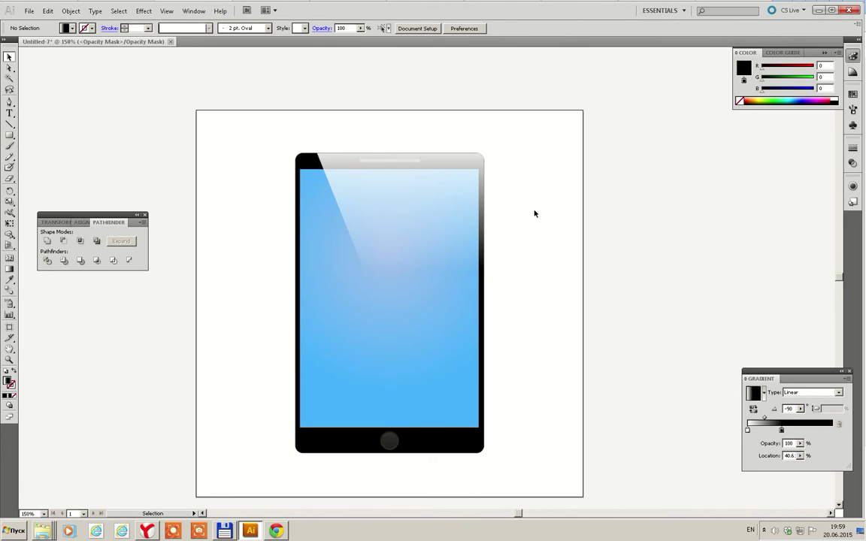
- Exit opacity mask editing from the Transparency panel and marquee-select the whole phone
drag(517, 138, 256, 485)
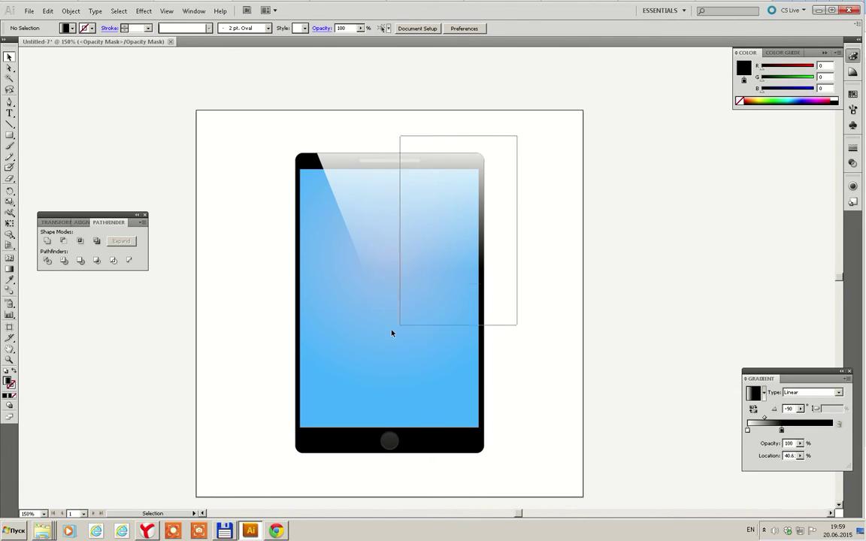
click(854, 164)
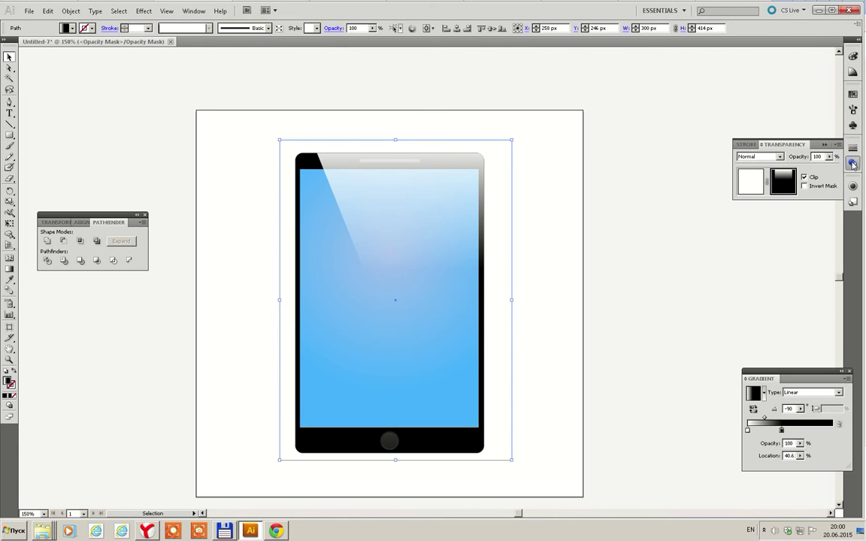
click(749, 186)
click(504, 187)
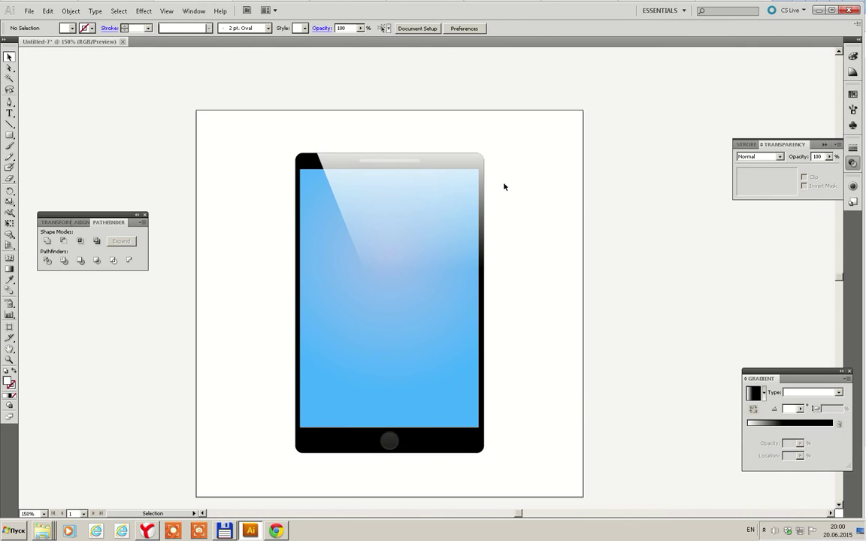
drag(528, 130, 224, 497)
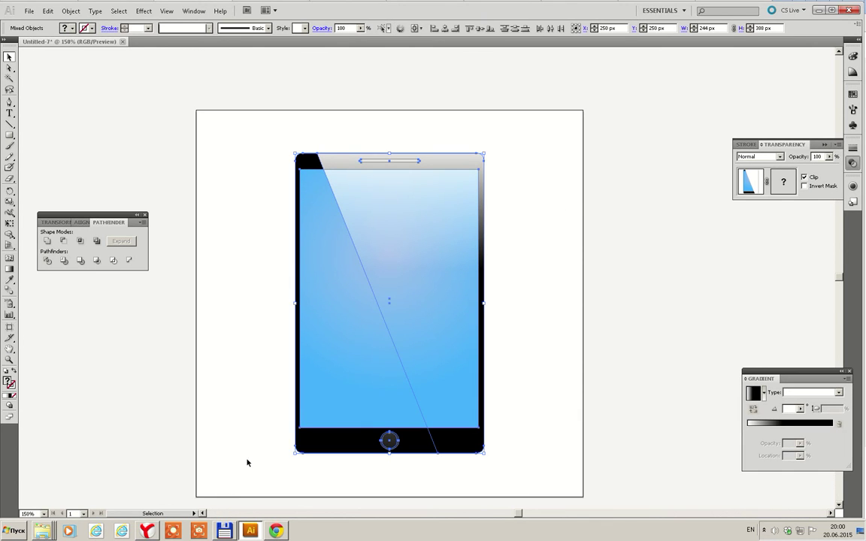
- Group the phone pieces, shrink the phone slightly and move it up on the artboard
key(ctrl+g)
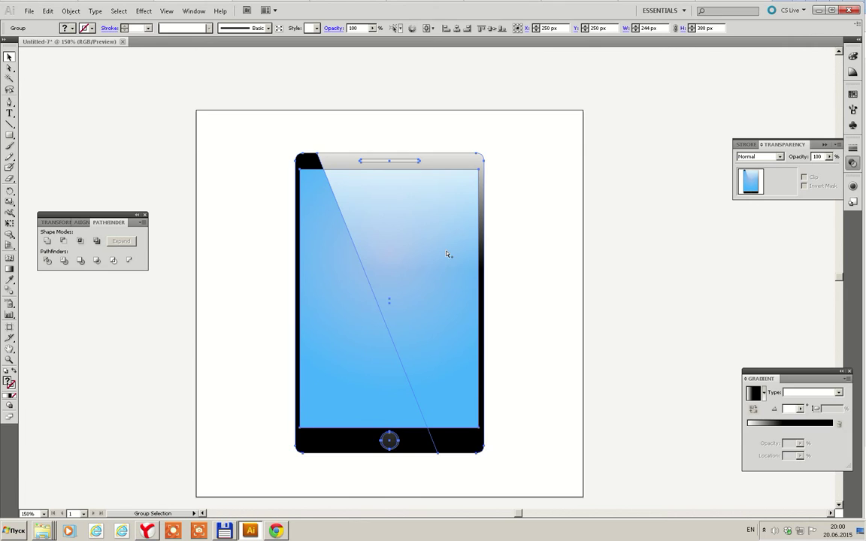
key(ctrl+minus)
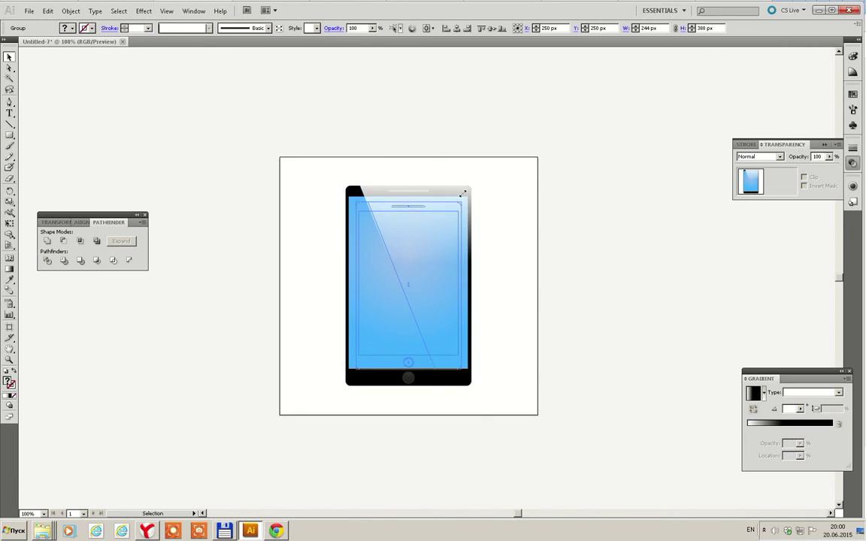
alt+shift+drag(472, 188, 462, 197)
drag(445, 277, 444, 259)
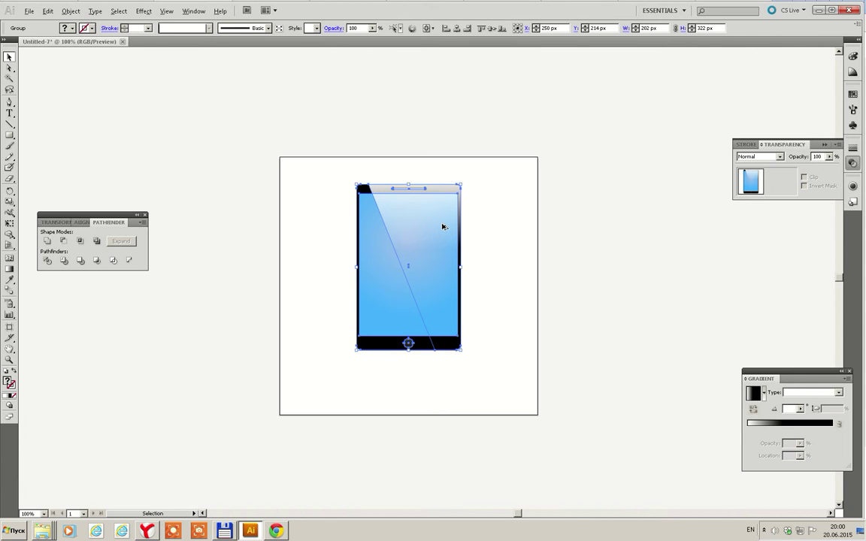
- Place a copy of the phone below and reflect it across the horizontal axis
mouse_move(445, 218)
alt+shift+mouse_down()
mouse_move(447, 391)
mouse_move(446, 382)
alt+shift+mouse_up()
right_click(440, 378)
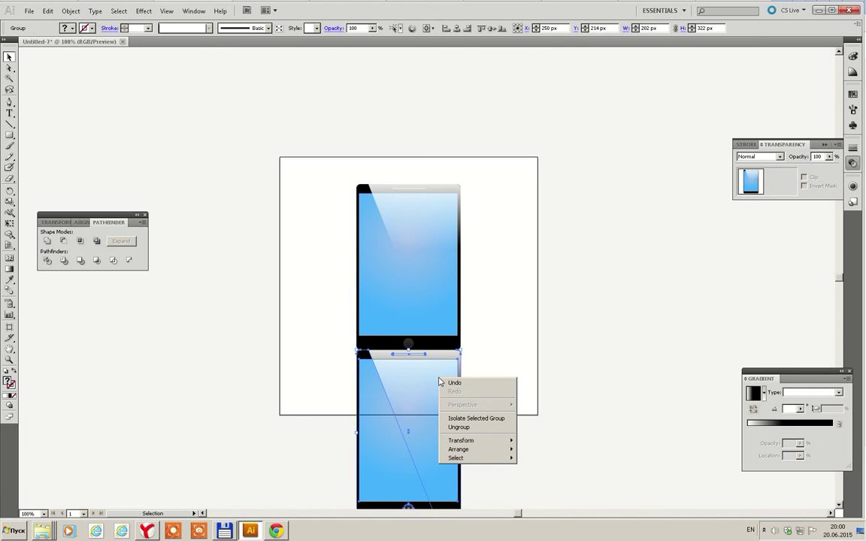
mouse_move(461, 440)
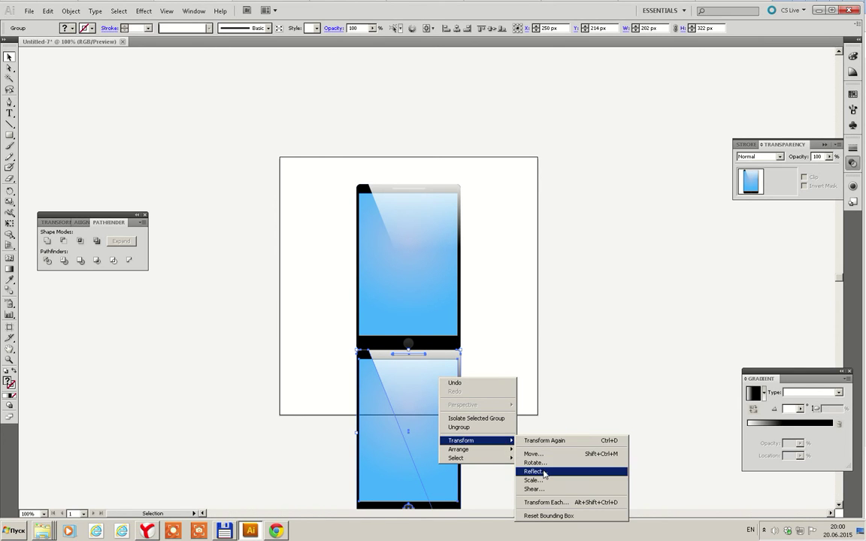
click(543, 472)
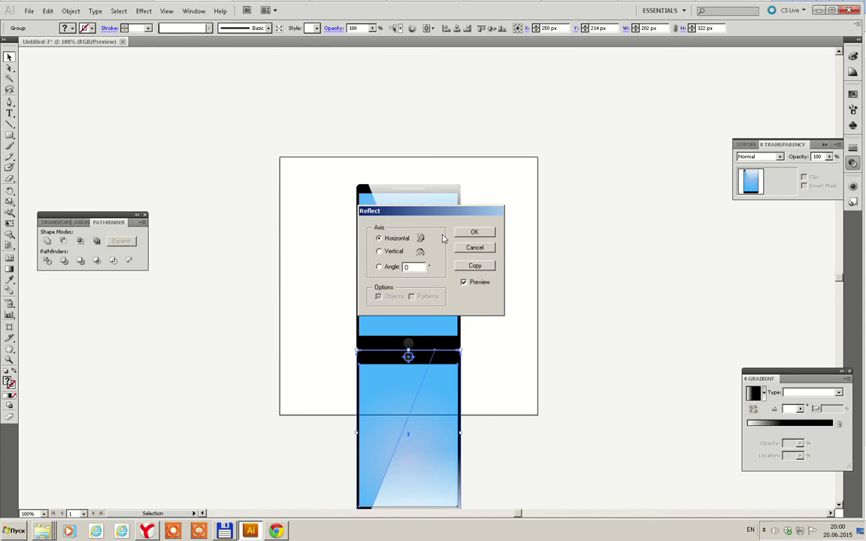
click(469, 235)
key(ctrl+z)
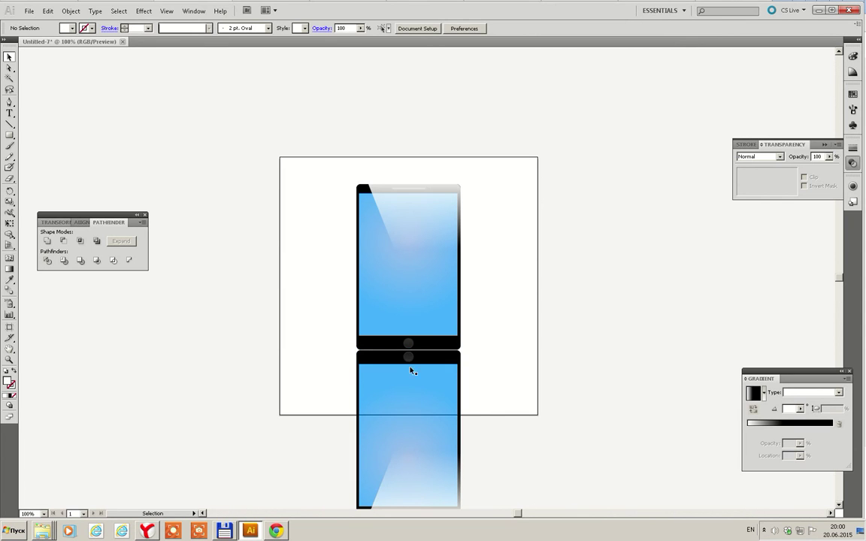
key(ctrl+shift+z)
click(503, 387)
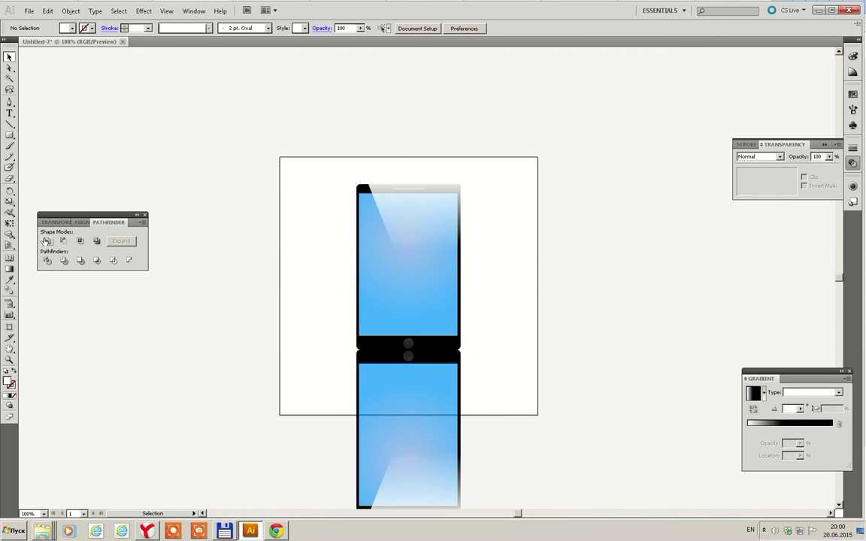
- Clip the mirrored phone to a rectangle covering its top band
click(10, 135)
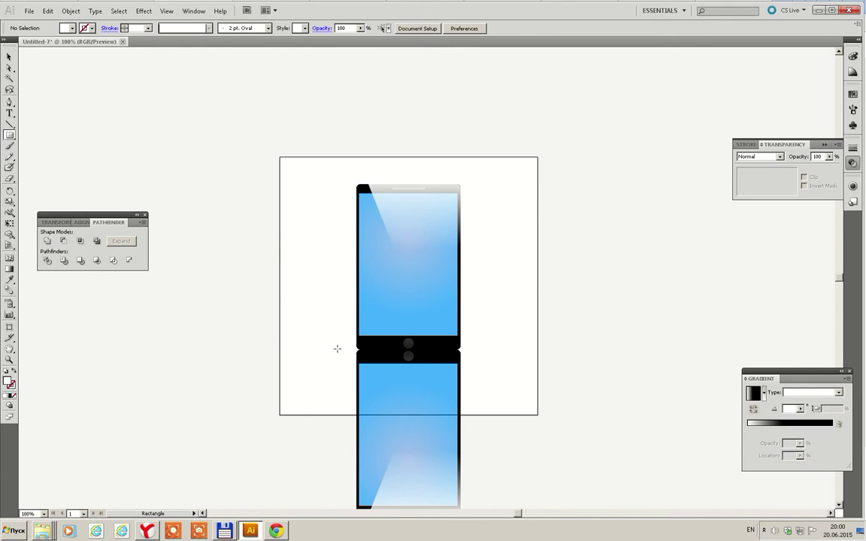
drag(338, 348, 485, 415)
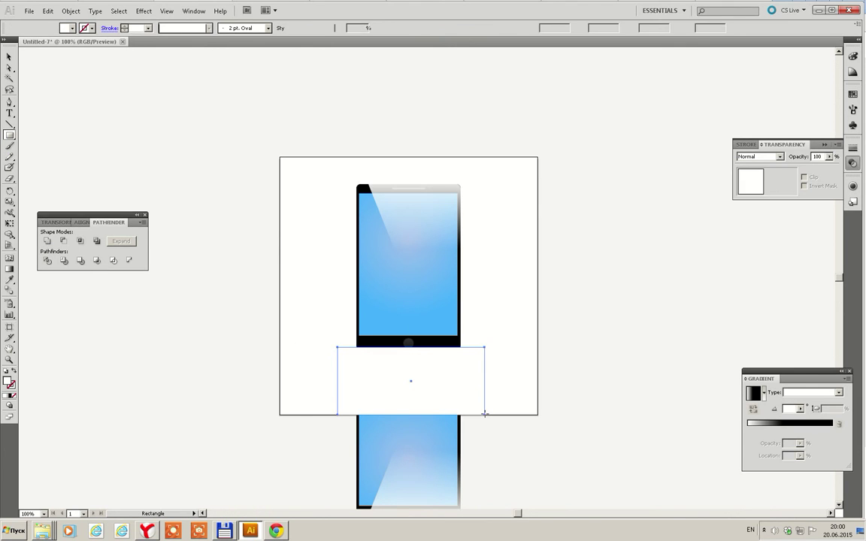
key(v)
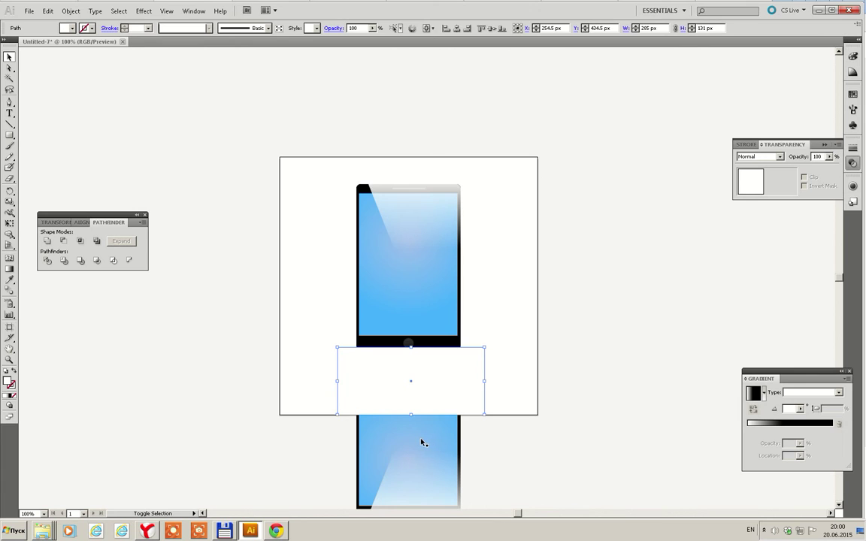
shift+click(421, 441)
right_click(441, 436)
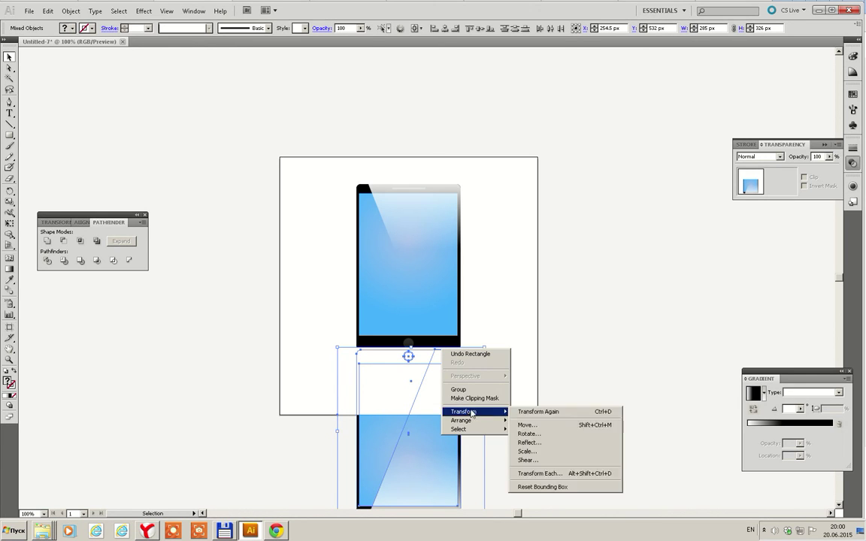
click(476, 398)
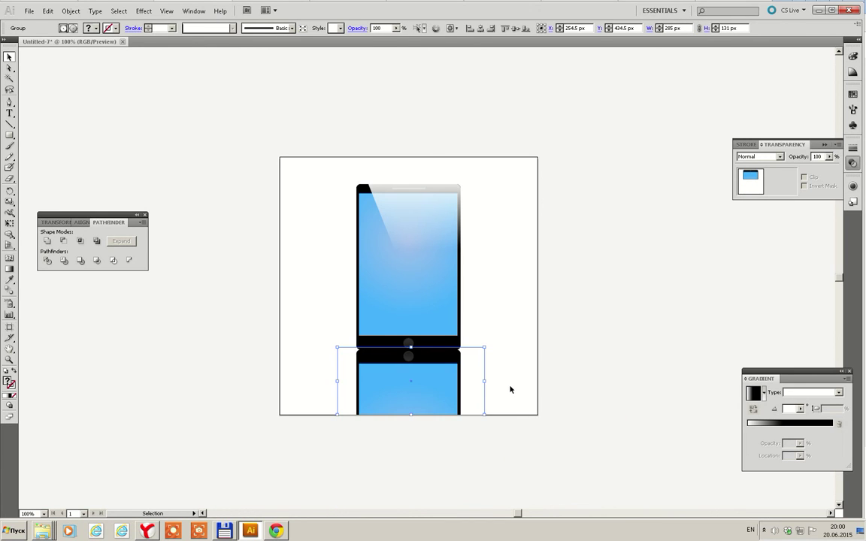
- Add an opacity mask to the clipped reflection and start editing it
click(836, 144)
click(787, 170)
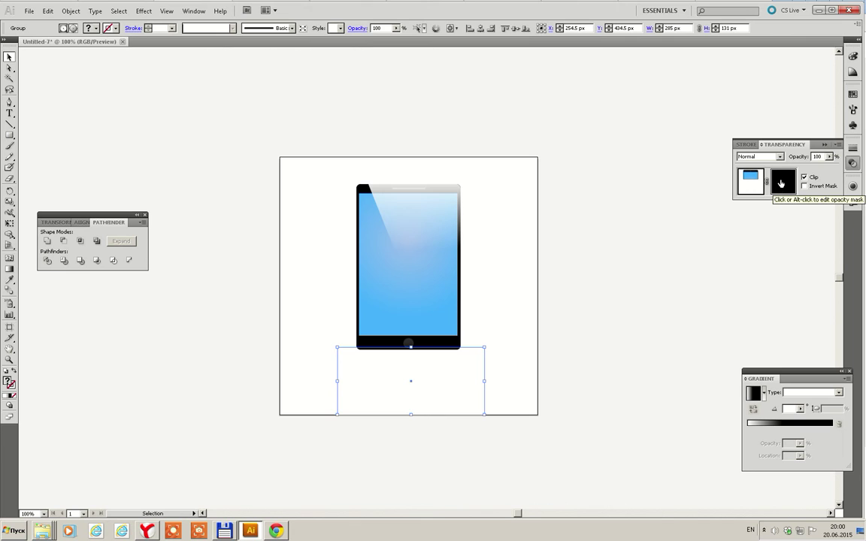
click(781, 183)
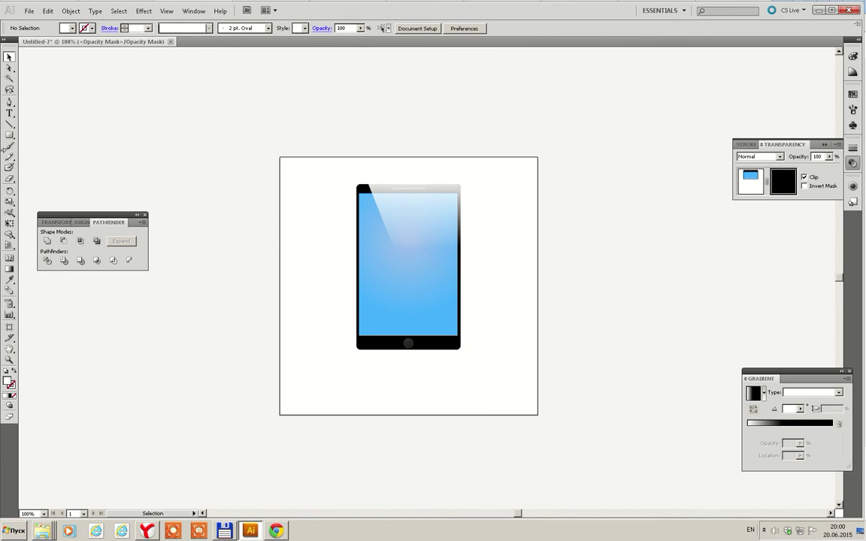
- Draw a mask rectangle over the reflection with a linear gradient fading downward at -90°
click(9, 135)
drag(343, 349, 474, 415)
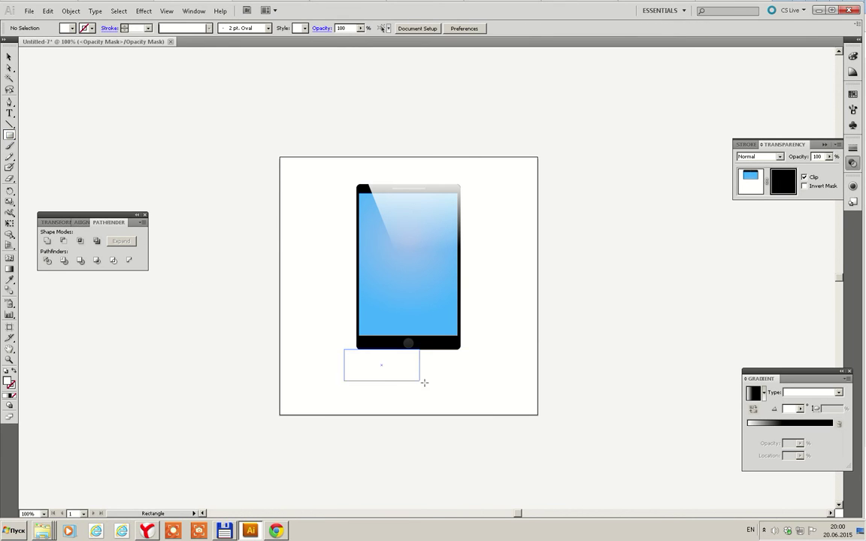
click(801, 430)
drag(801, 430, 783, 429)
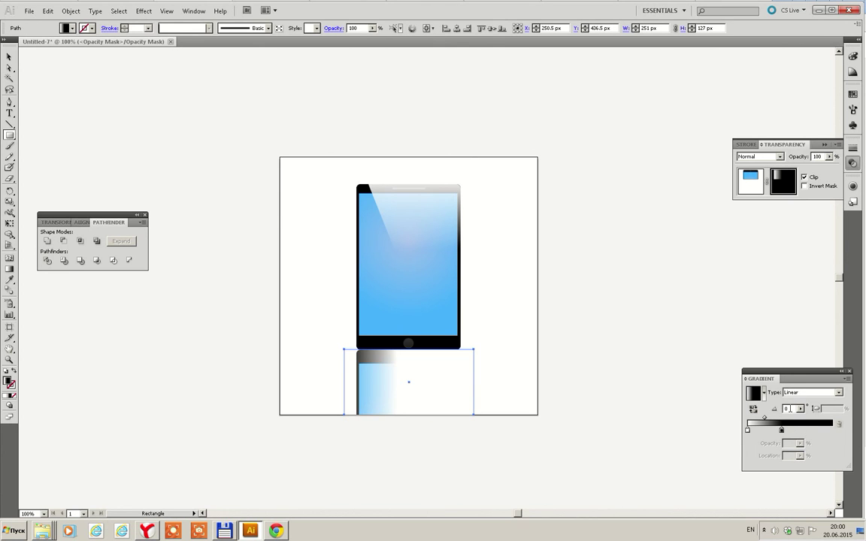
text(0)
key(Return)
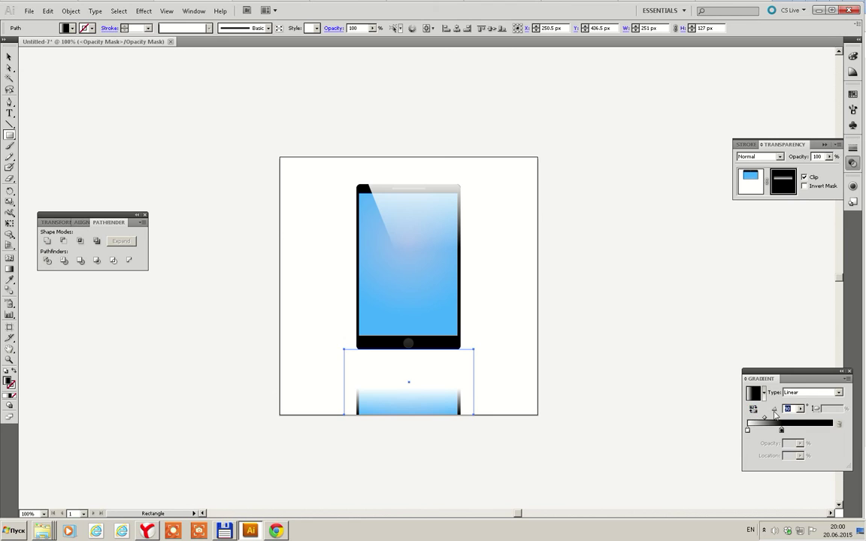
text(90)
key(Return)
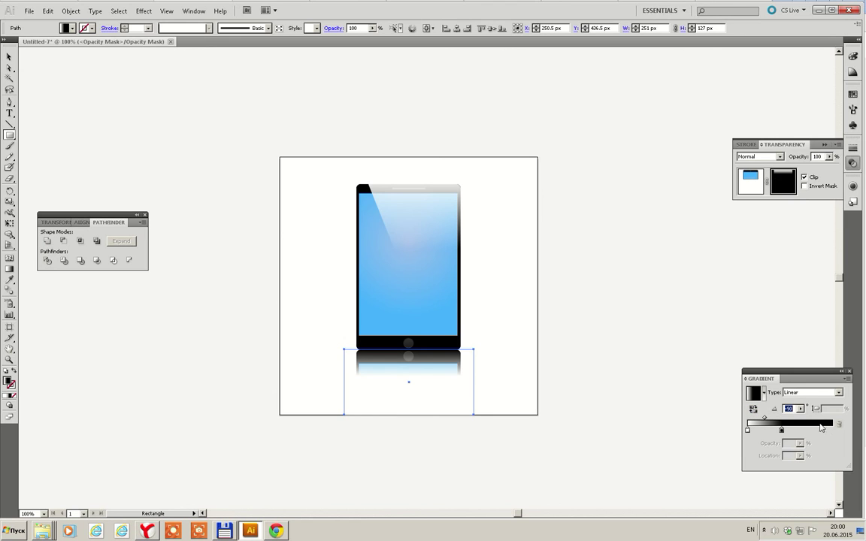
mouse_move(782, 430)
mouse_down()
mouse_move(802, 430)
mouse_move(794, 430)
mouse_up()
- Set the white gradient stop to grey RGB 150 and adjust the black stop and fade midpoint
click(749, 430)
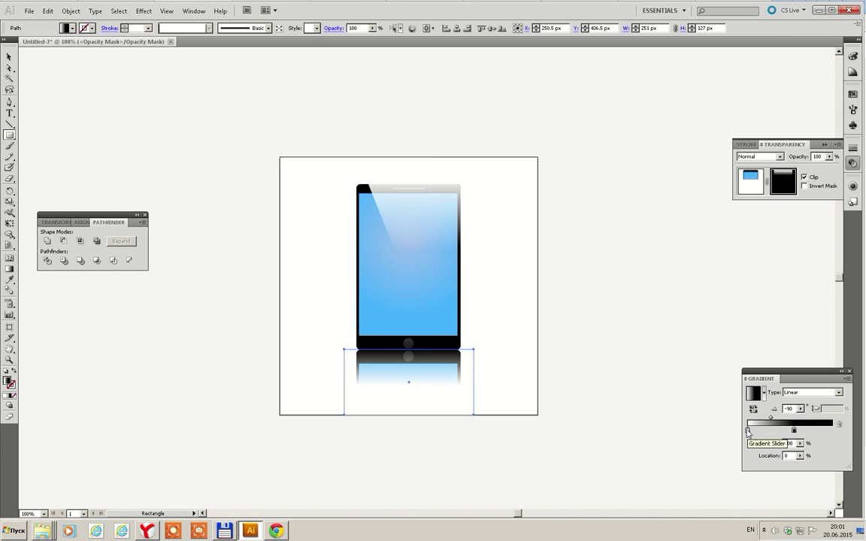
click(748, 430)
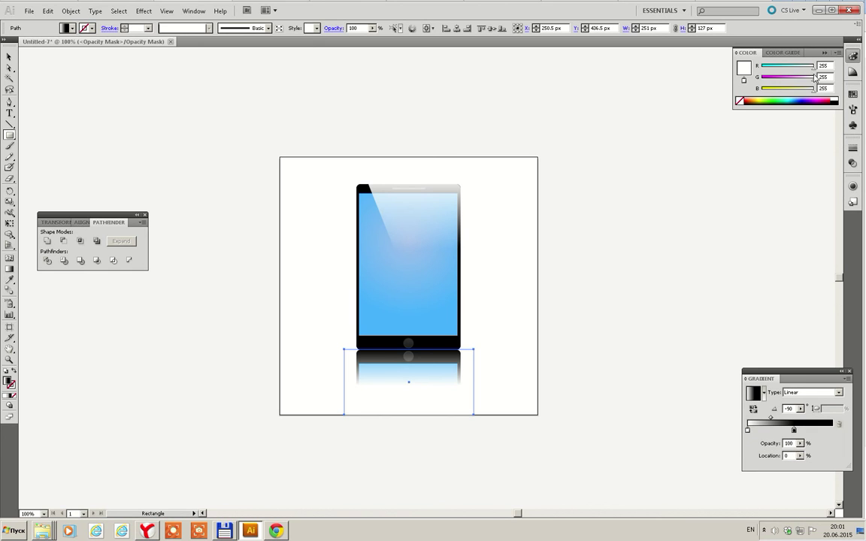
click(757, 67)
text(150)
key(Tab)
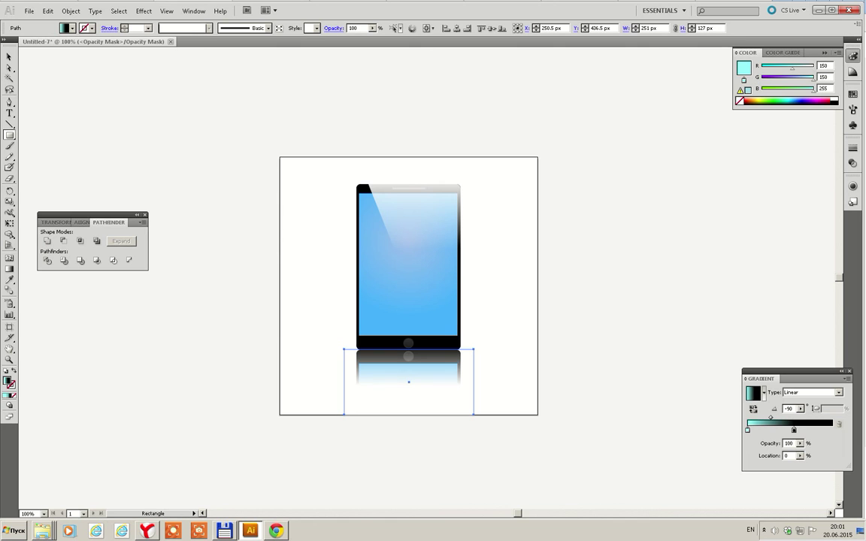
text(150)
key(Tab)
text(150)
key(Return)
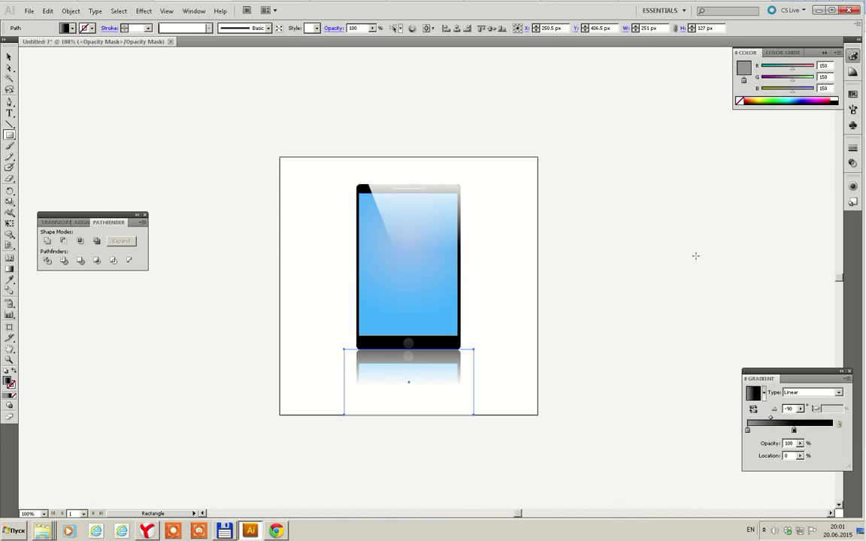
drag(794, 433, 815, 432)
click(783, 418)
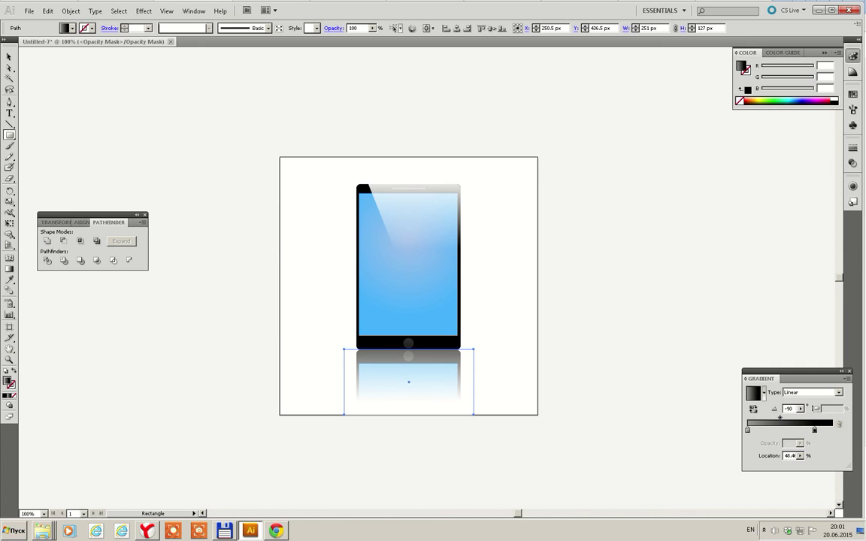
click(854, 162)
- Exit mask editing, then centre the phone and reflection horizontally and vertically on the artboard
click(750, 181)
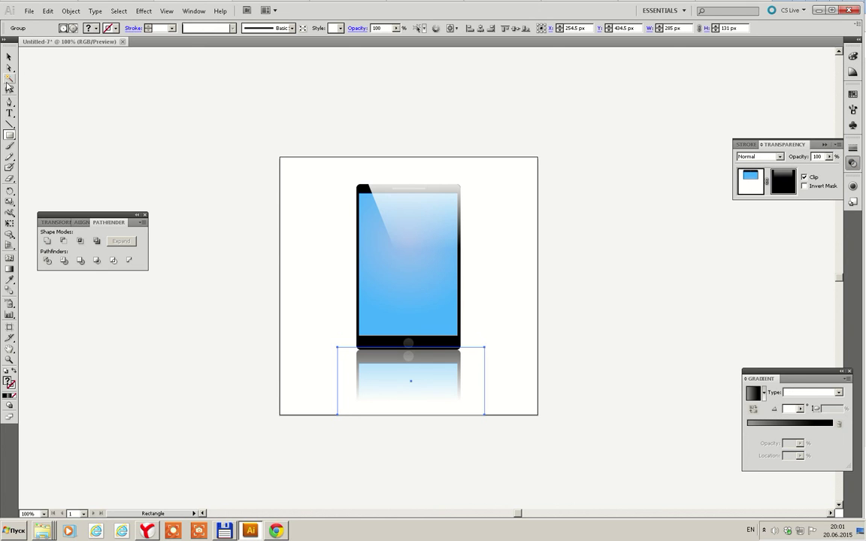
click(9, 57)
click(483, 243)
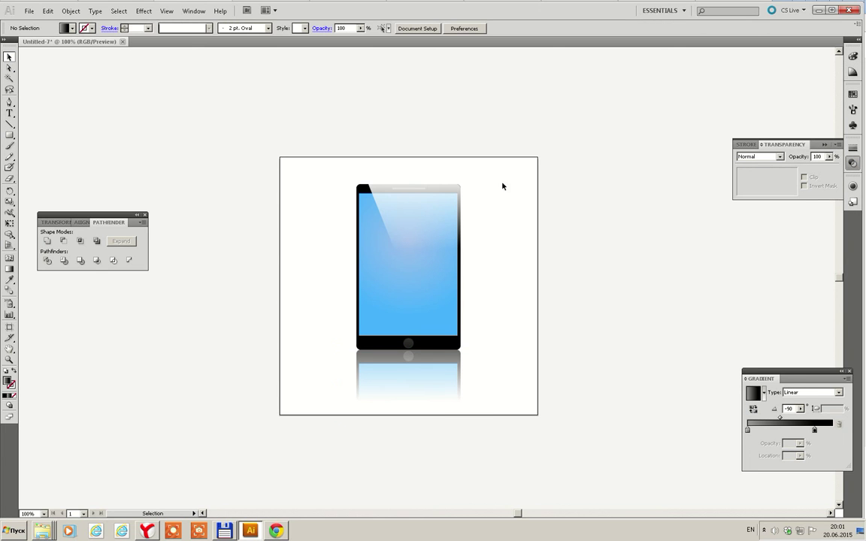
drag(502, 182, 302, 454)
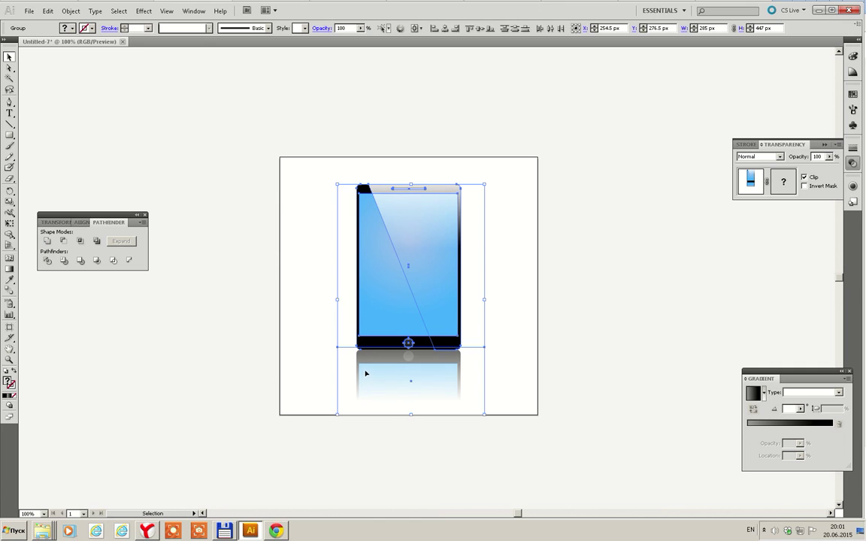
click(457, 30)
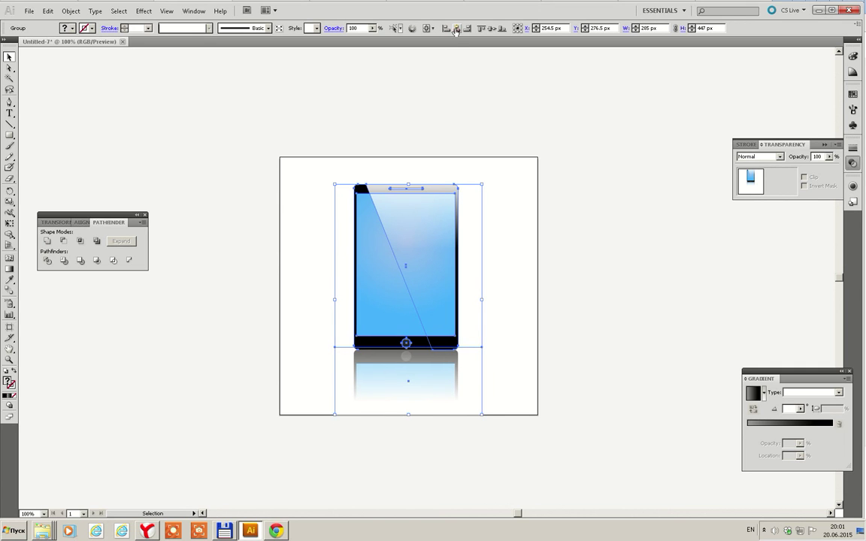
click(492, 28)
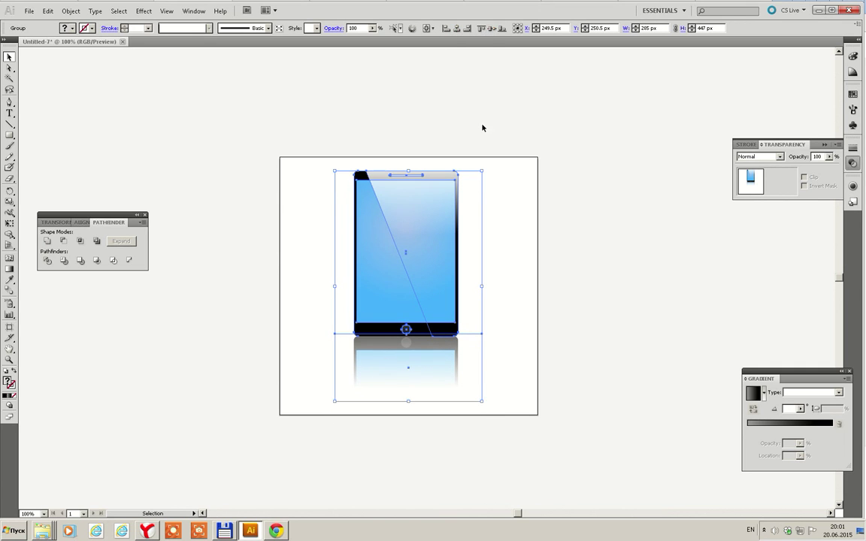
click(512, 217)
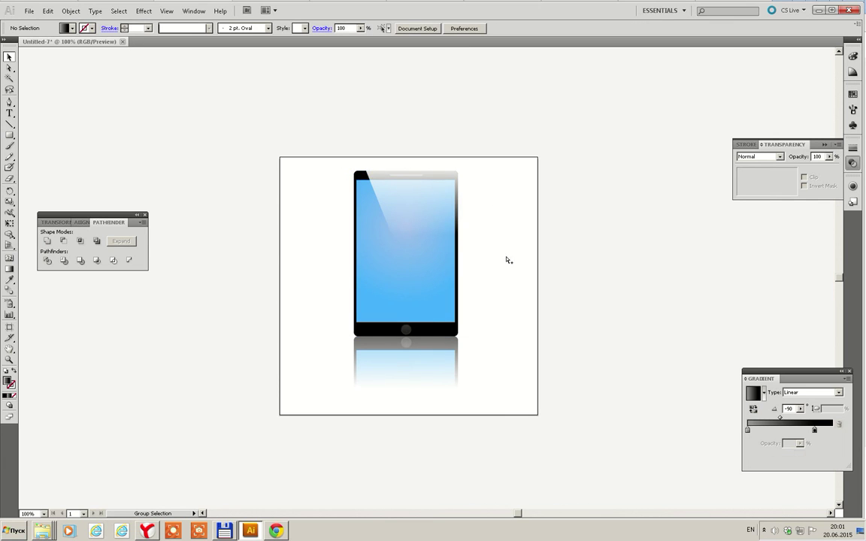
scroll(508, 260, down, 1)
click(457, 227)
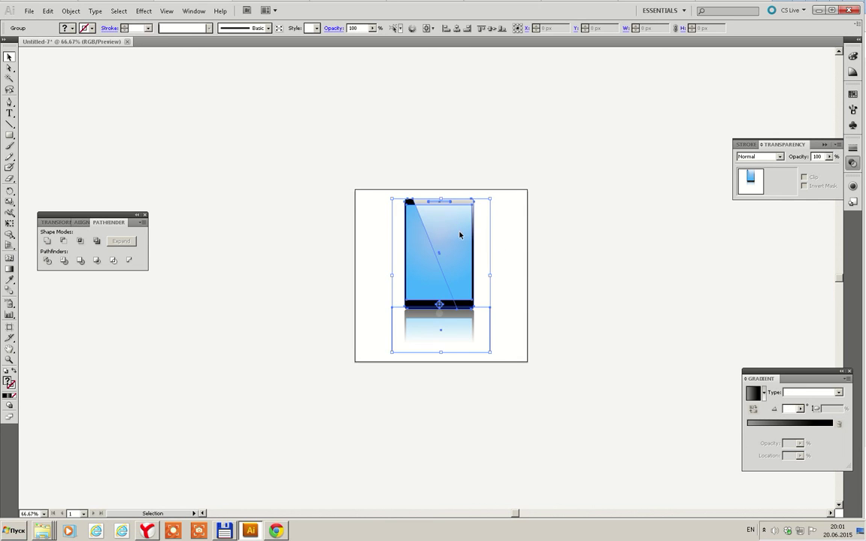
click(510, 235)
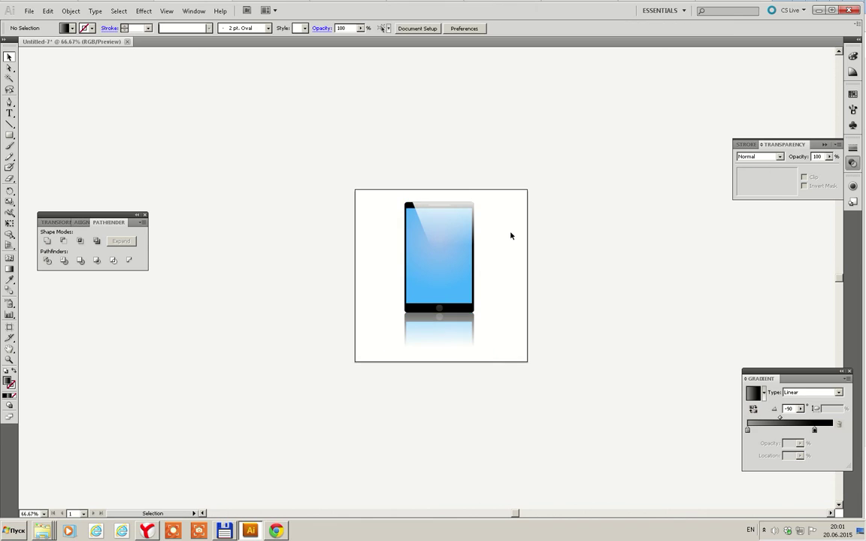